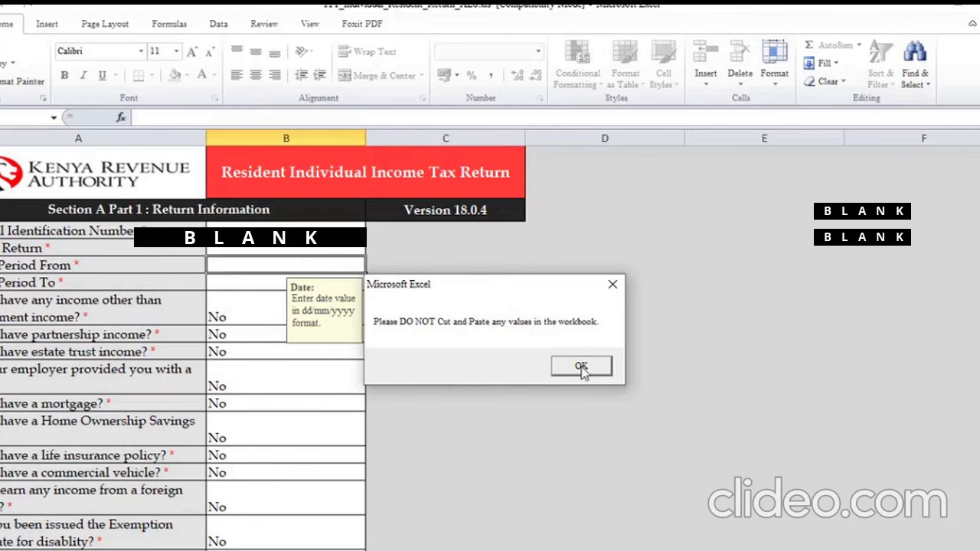
# Dismiss the cut-and-paste notice and look over the return information questions starting from the Personal Identification Number cell
pyautogui.click(581, 367)
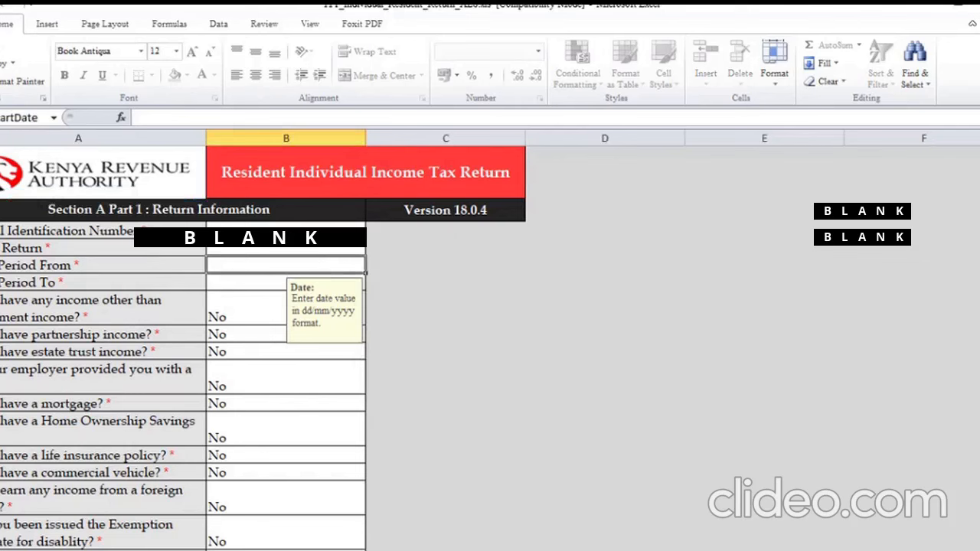
pyautogui.click(286, 232)
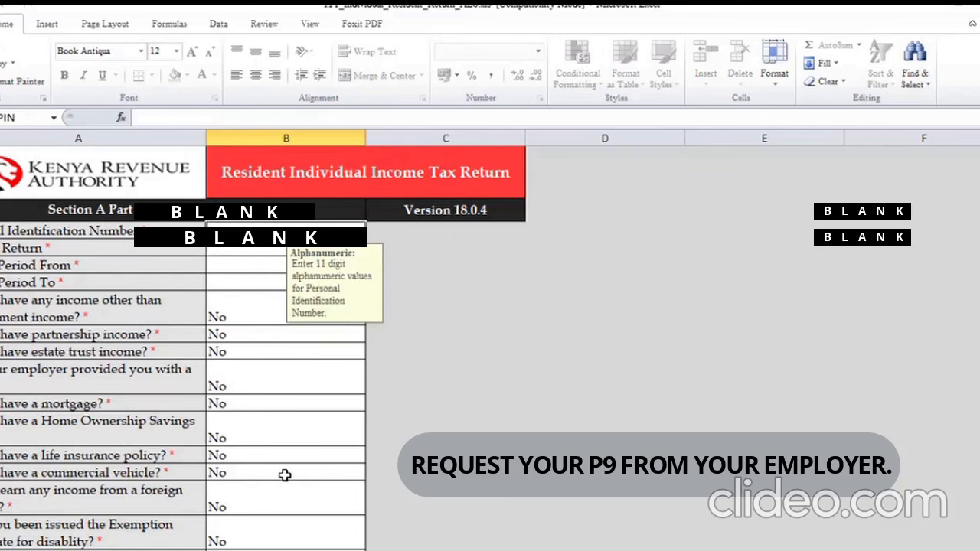
pyautogui.scroll(-1, 284, 476)
pyautogui.scroll(1, 284, 475)
pyautogui.scroll(-1, 308, 417)
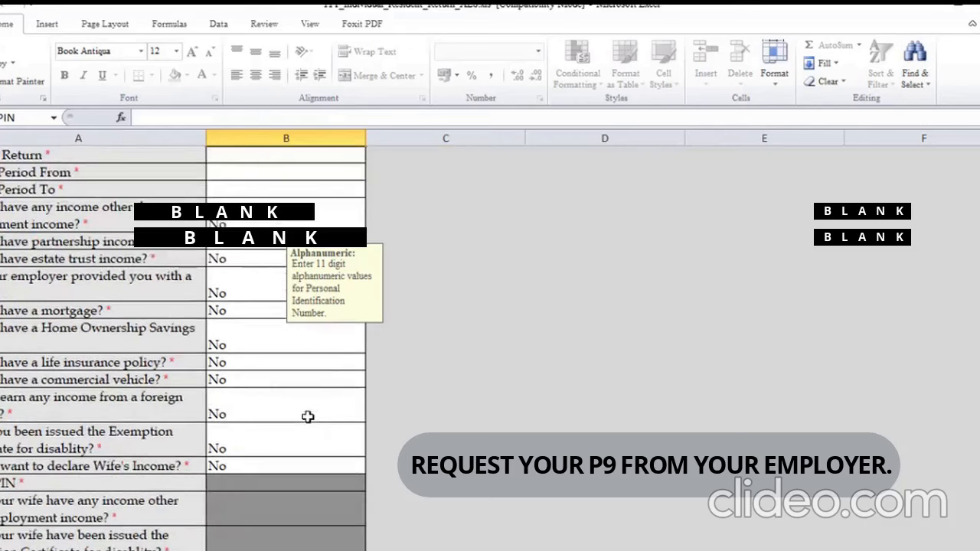
pyautogui.scroll(1, 308, 417)
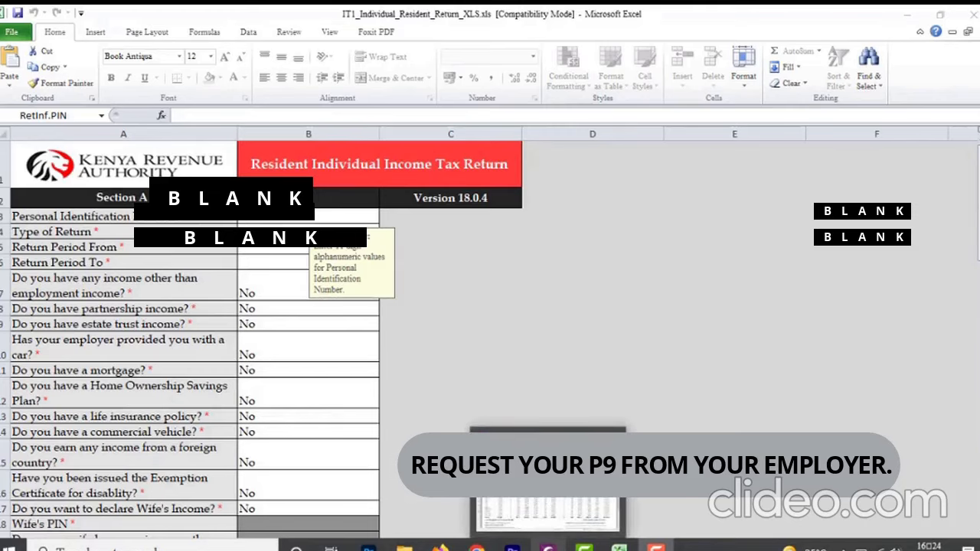
# Switch to Foxit PhantomPDF to consult the P9 Return.pdf tax deduction card, and return to the tax return workbook in Excel
pyautogui.click(550, 546)
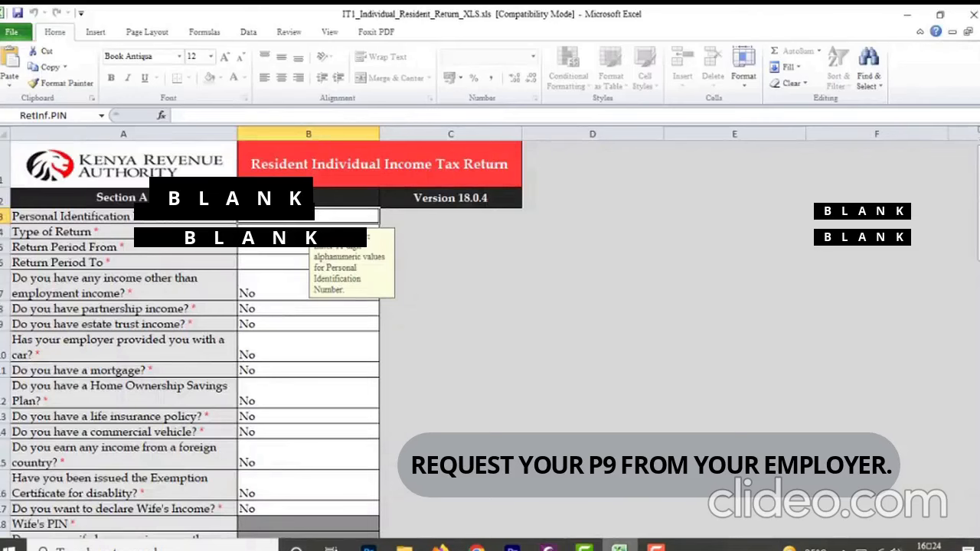
pyautogui.hotkey('alt', 'Tab')
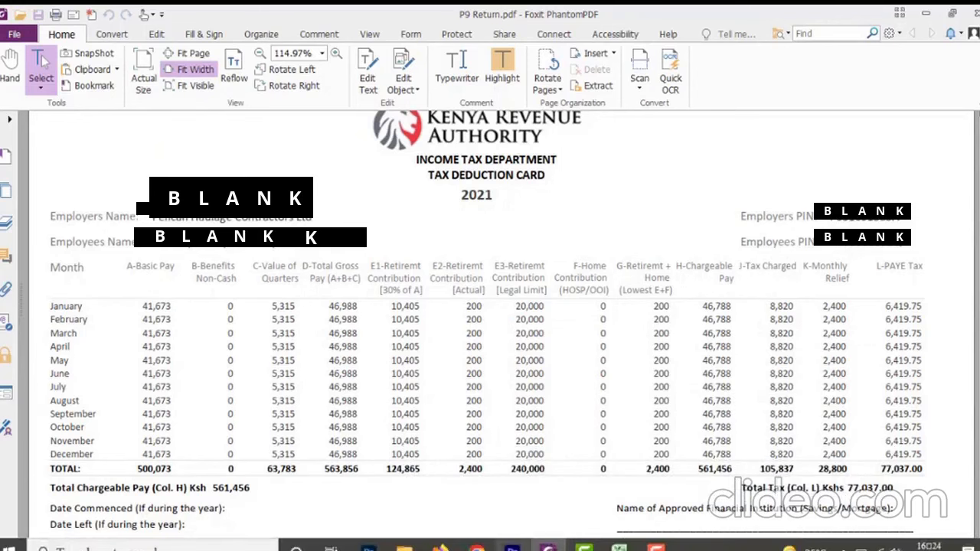
pyautogui.click(620, 547)
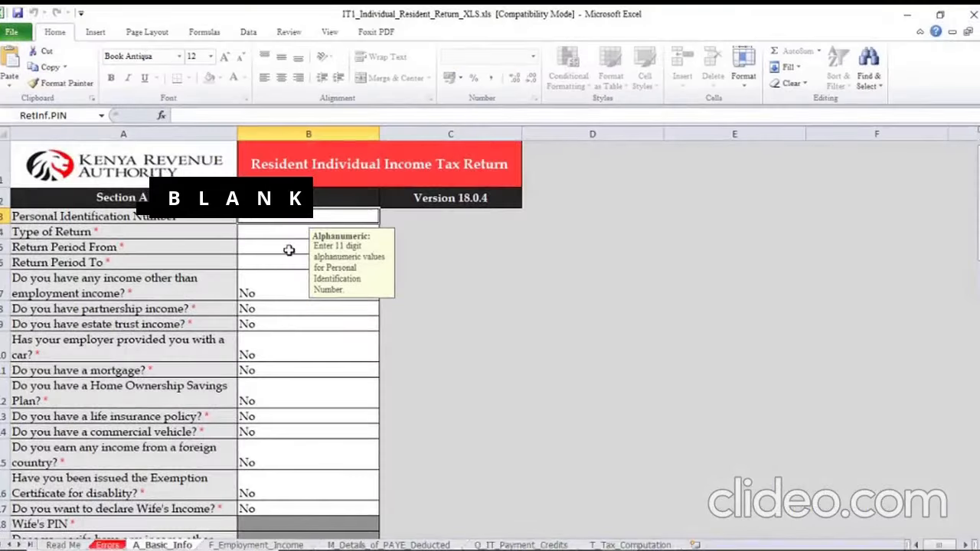
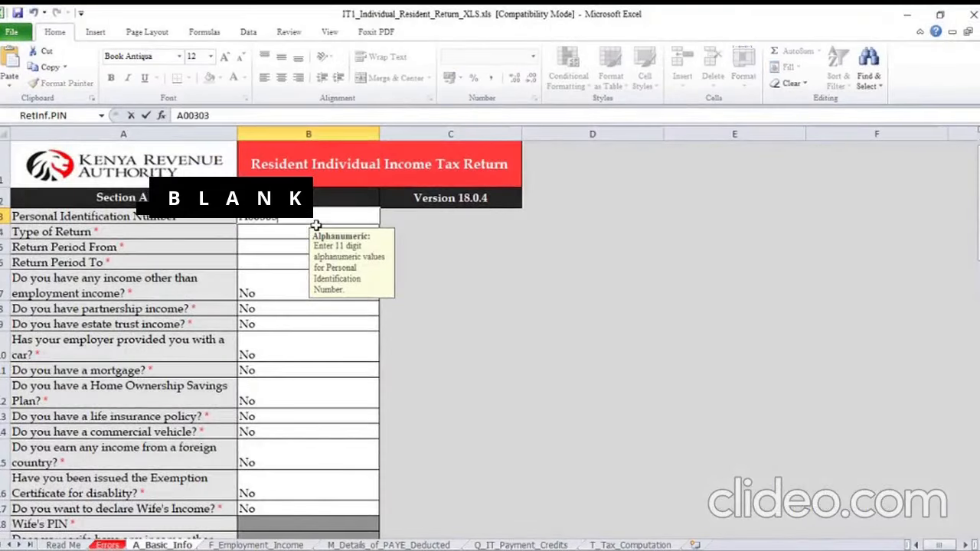
# Enter the taxpayer's Personal Identification Number in Section A Part 1
pyautogui.press('Return')
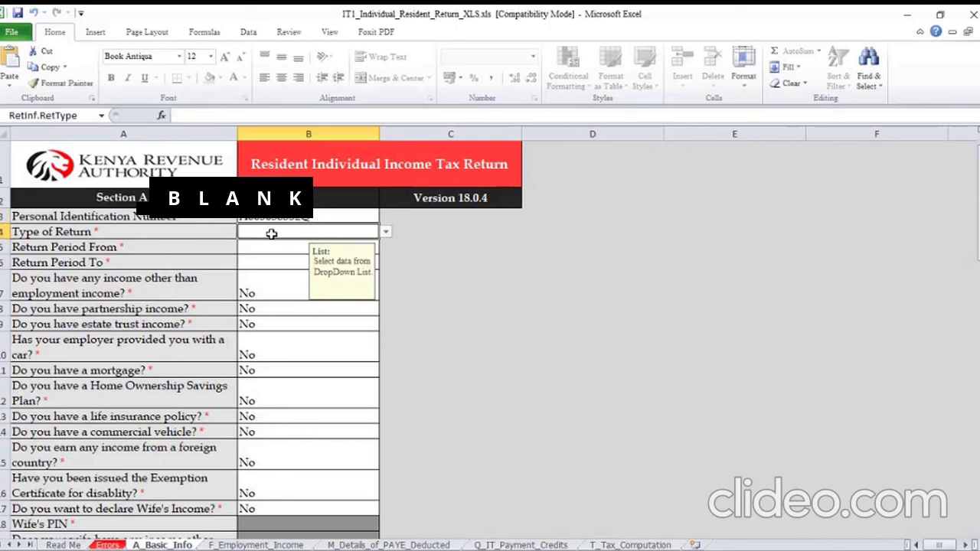
# Set the Type of Return to Original
pyautogui.click(387, 232)
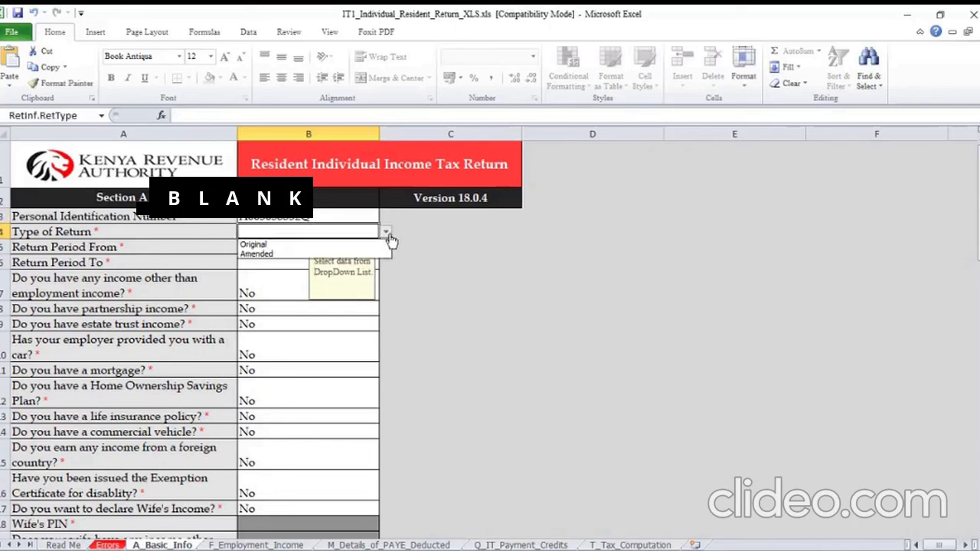
pyautogui.click(317, 244)
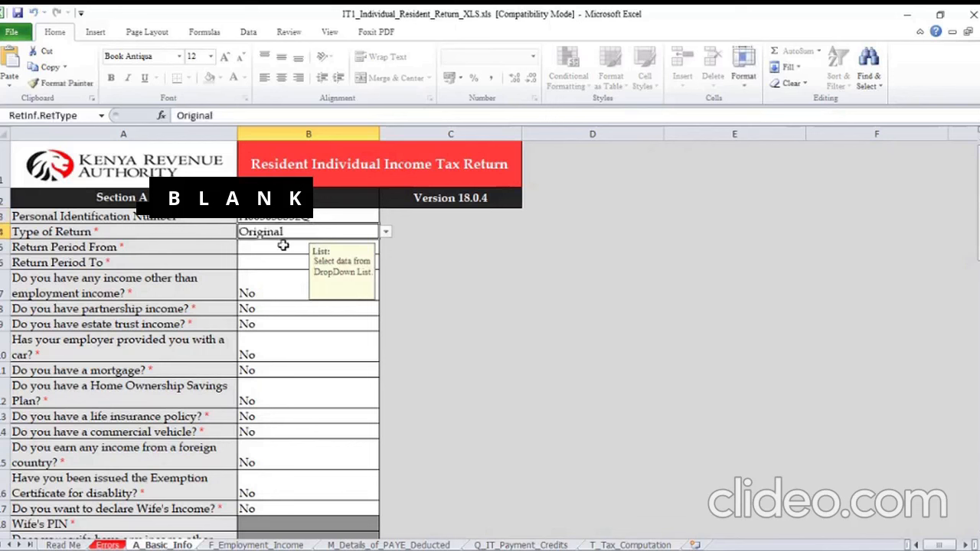
pyautogui.click(278, 259)
# Change the Type of Return to Amended and set it back to Original
pyautogui.click(340, 231)
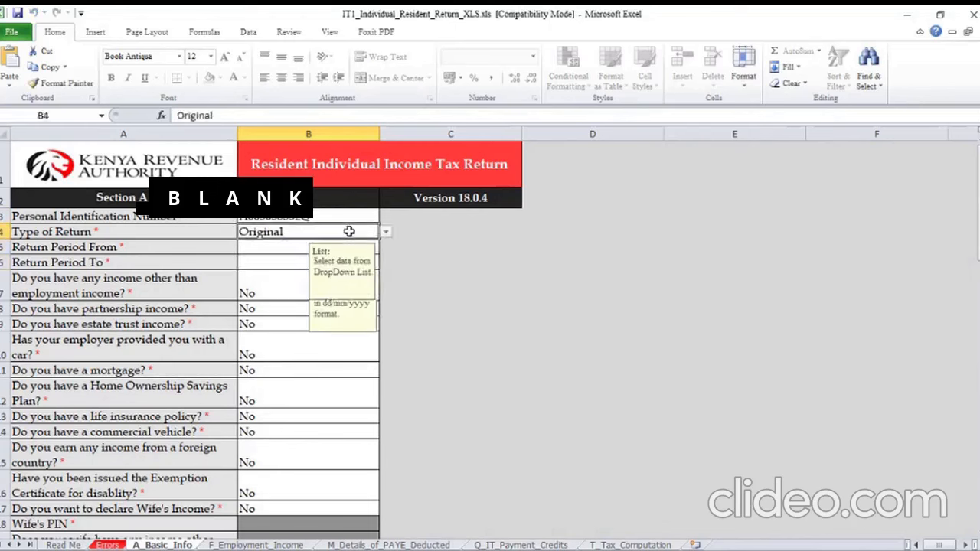
pyautogui.click(387, 237)
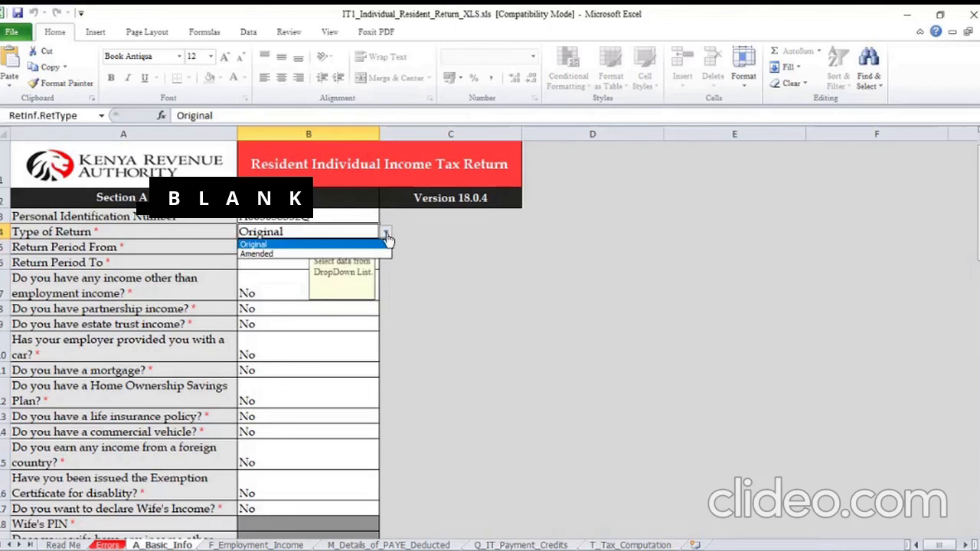
pyautogui.click(275, 254)
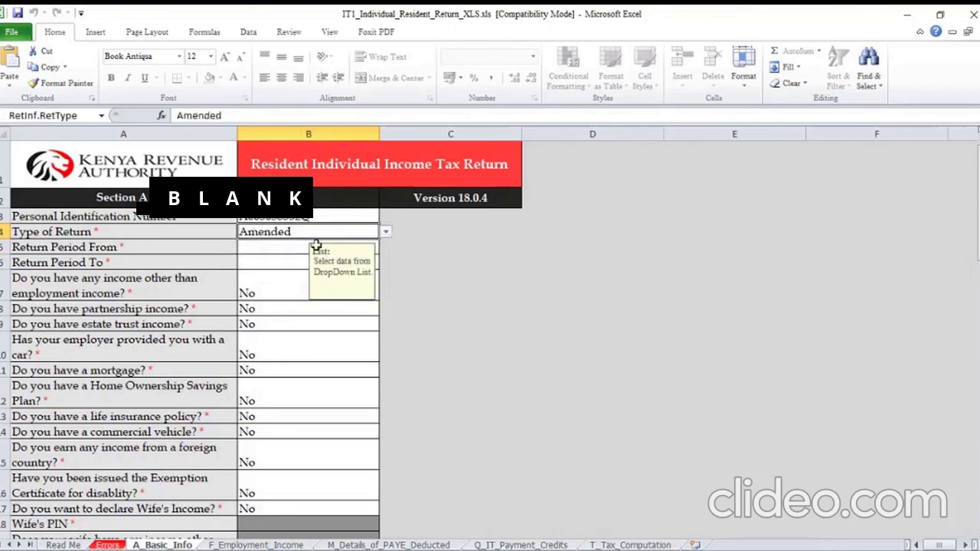
pyautogui.click(386, 237)
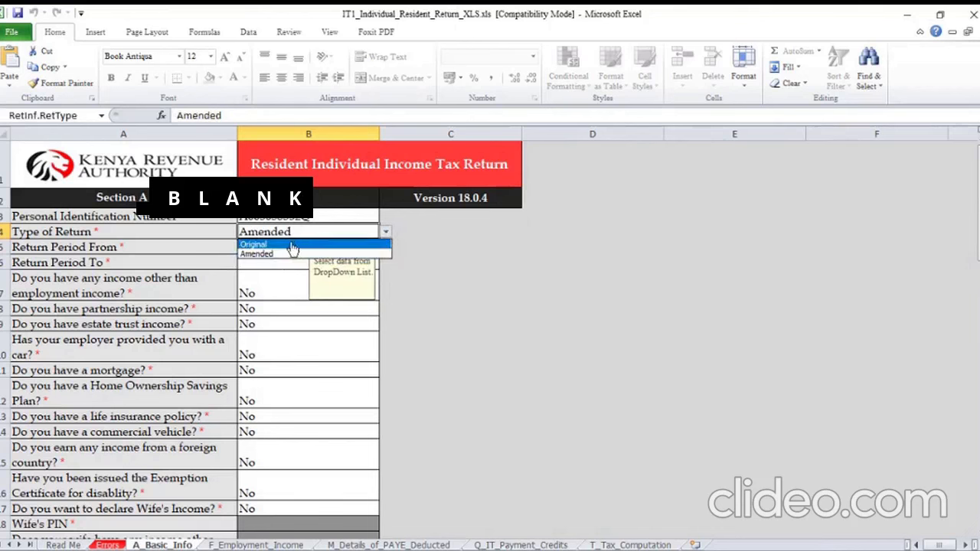
pyautogui.click(295, 245)
# Set the Return Period From date to 01/01/2021
pyautogui.click(276, 249)
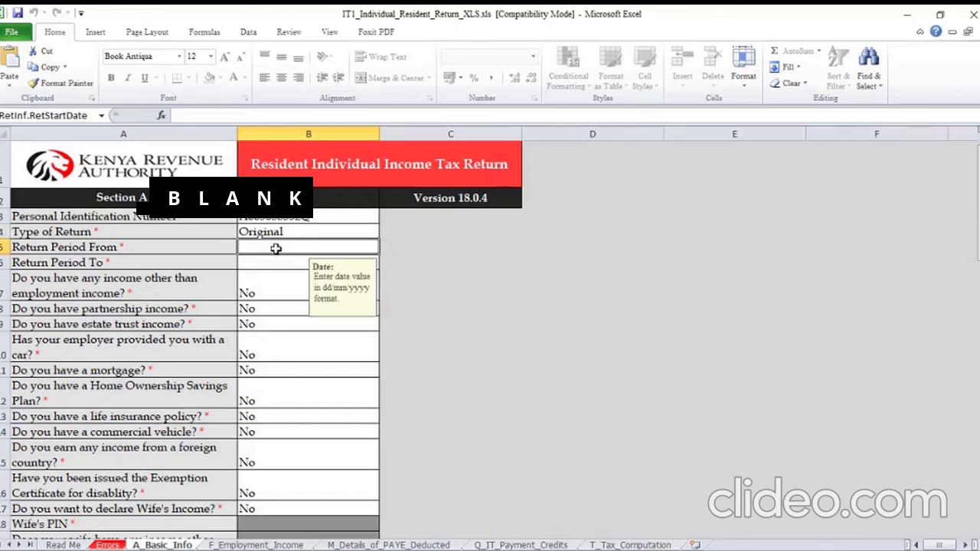
pyautogui.write('0')
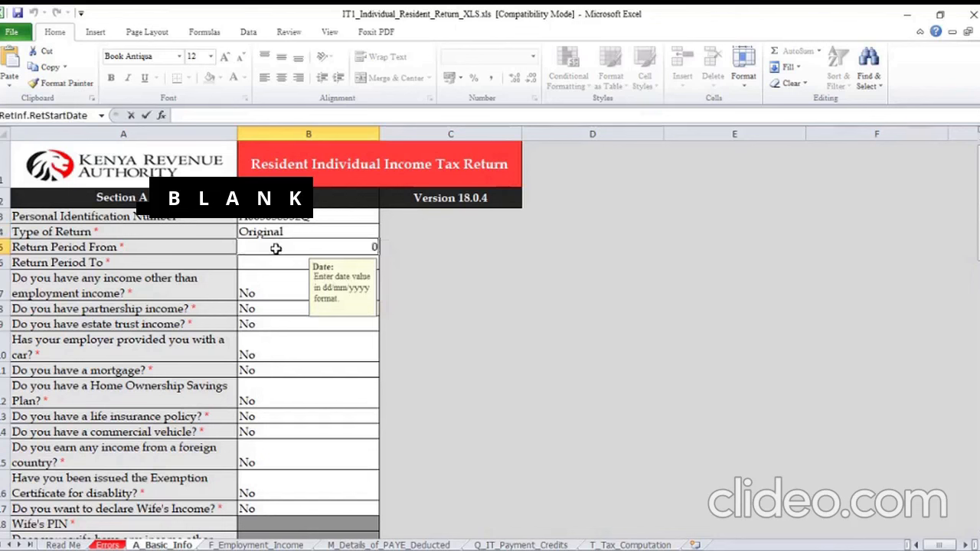
pyautogui.write('1/')
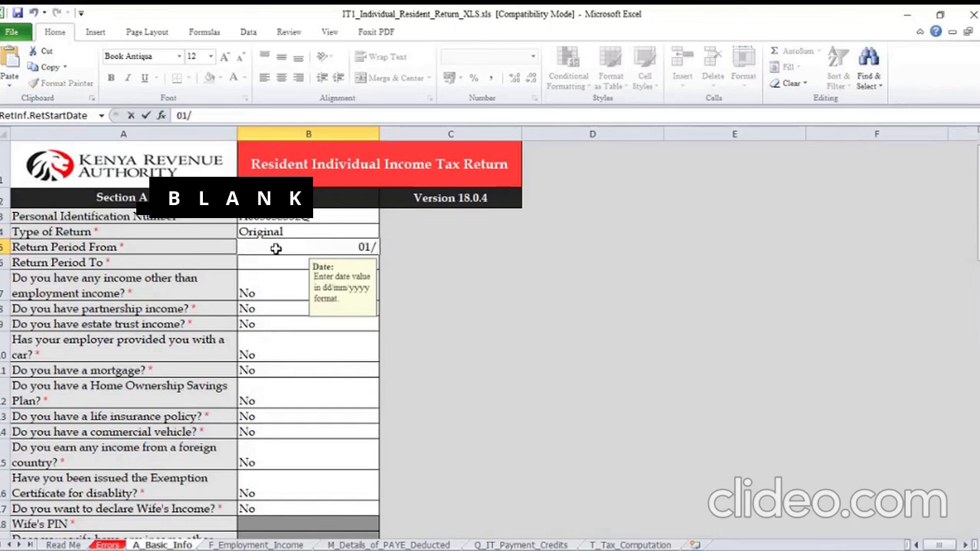
pyautogui.write('01/')
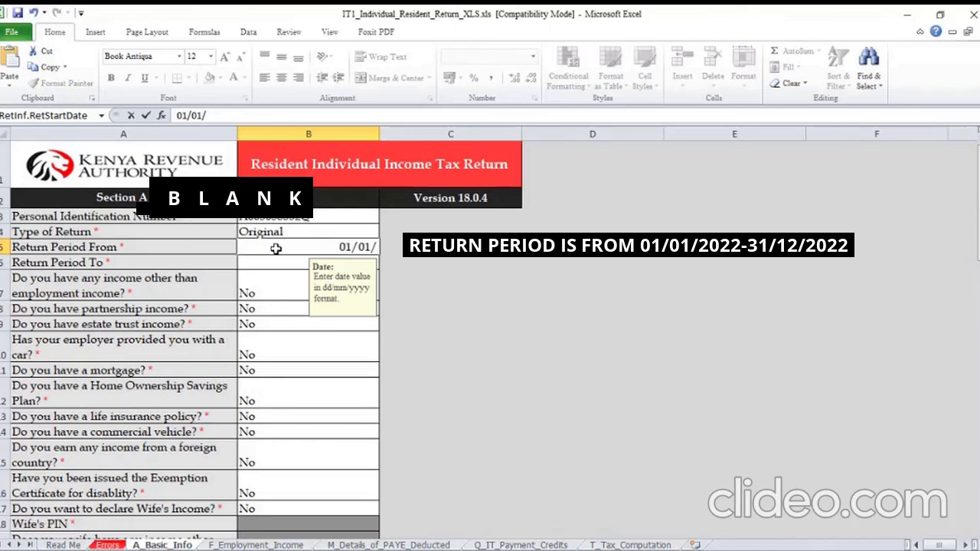
pyautogui.write('2021')
pyautogui.press('Return')
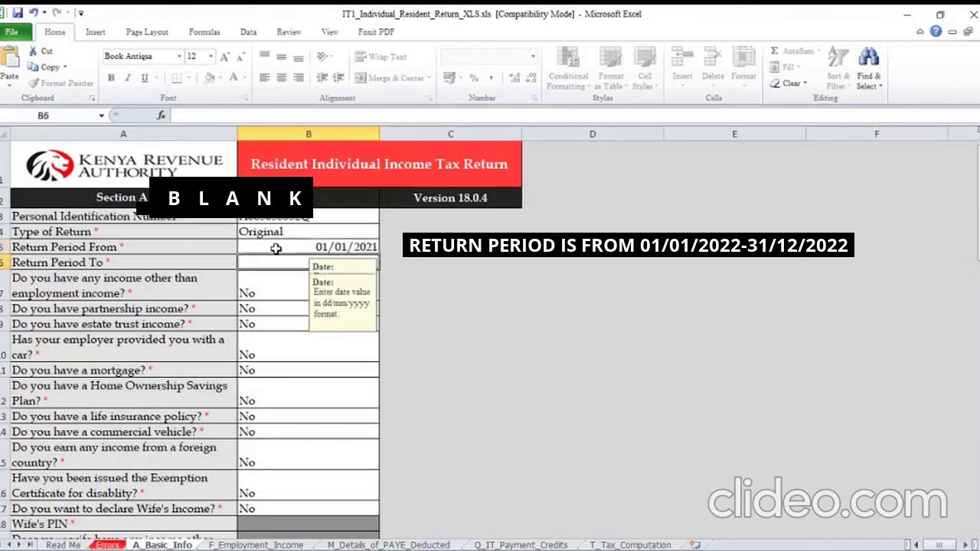
# Set the Return Period To date to 31/12/2021
pyautogui.write('3')
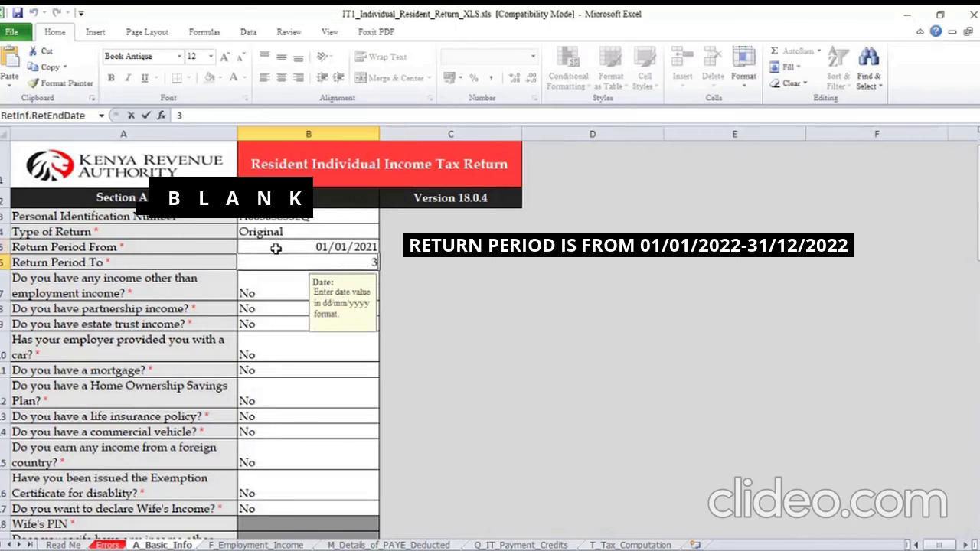
pyautogui.write('1/')
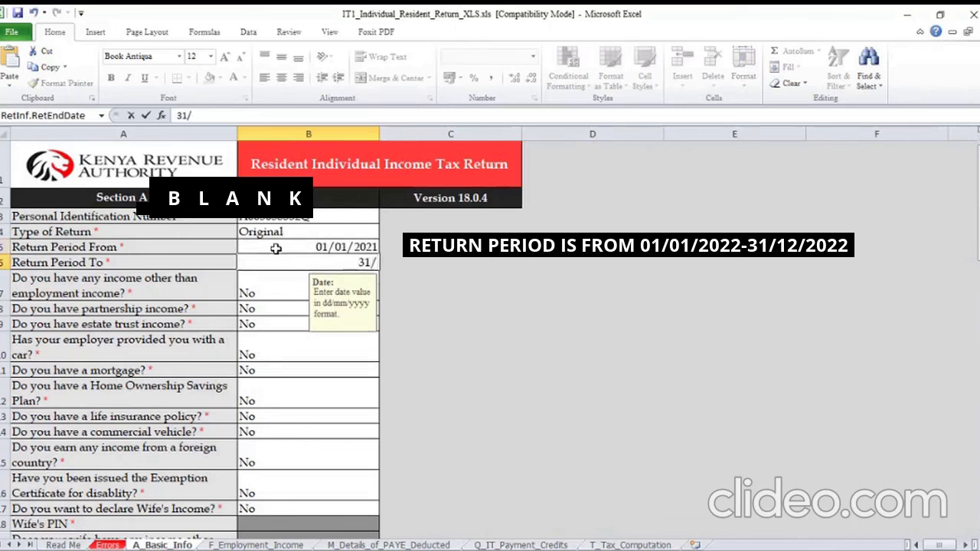
pyautogui.write('12/2021')
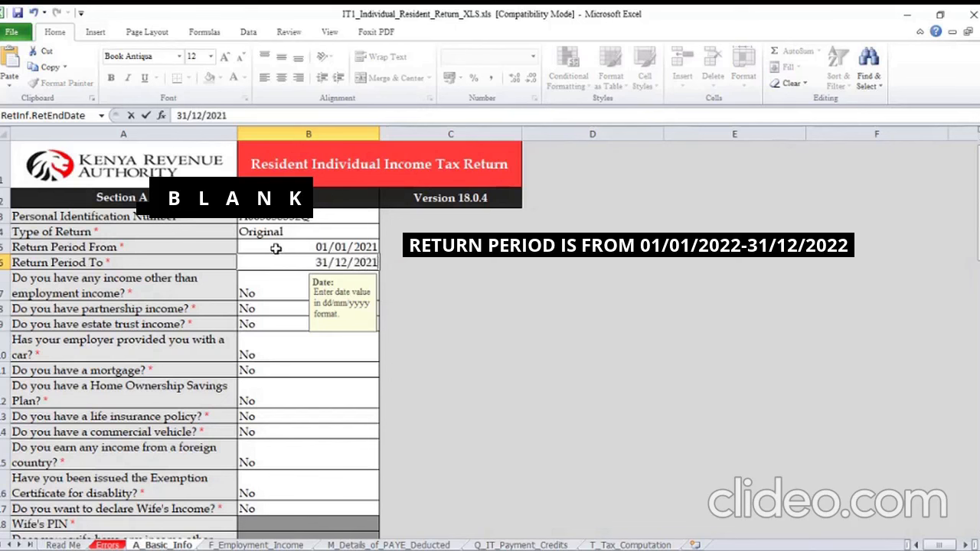
pyautogui.click(269, 287)
pyautogui.press('Up')
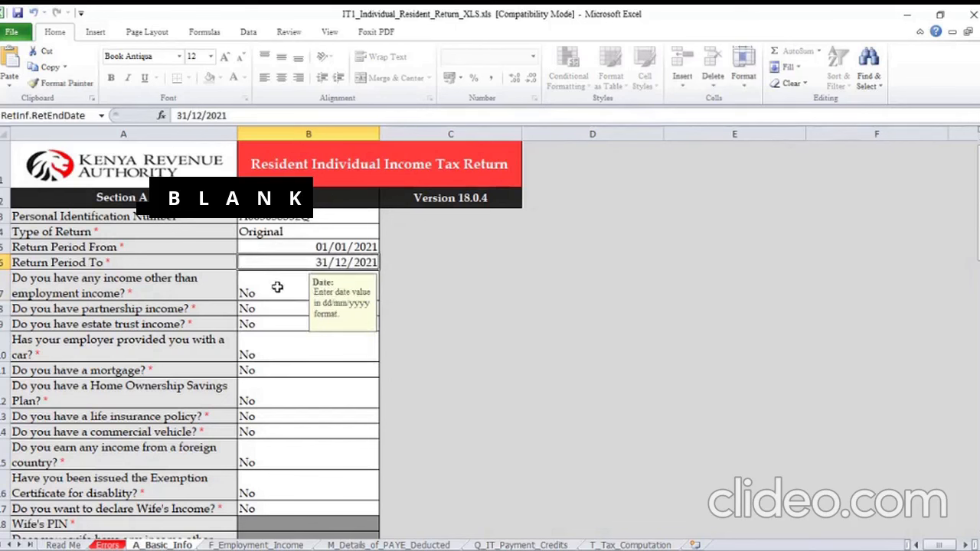
# Answer Yes to having income other than employment income and set the answer back to No
pyautogui.click(270, 287)
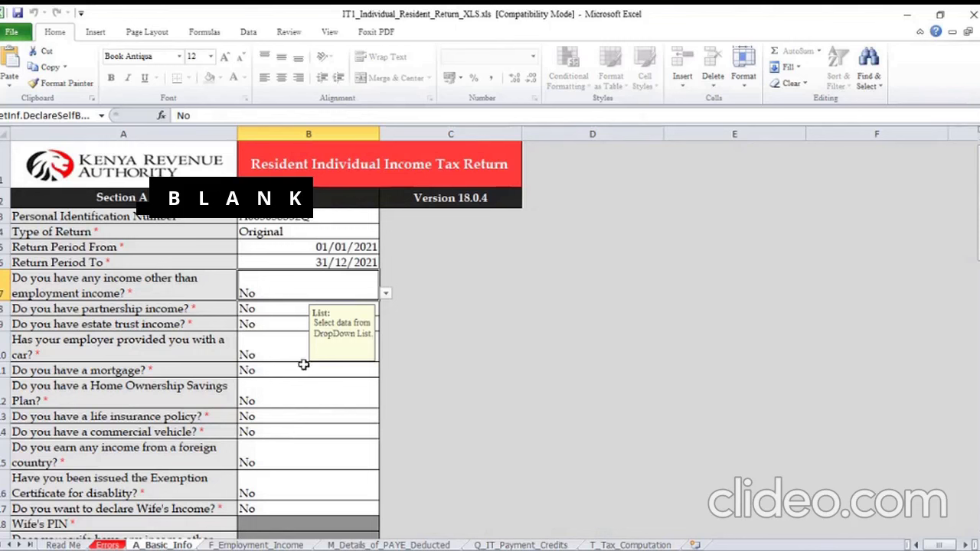
pyautogui.click(387, 294)
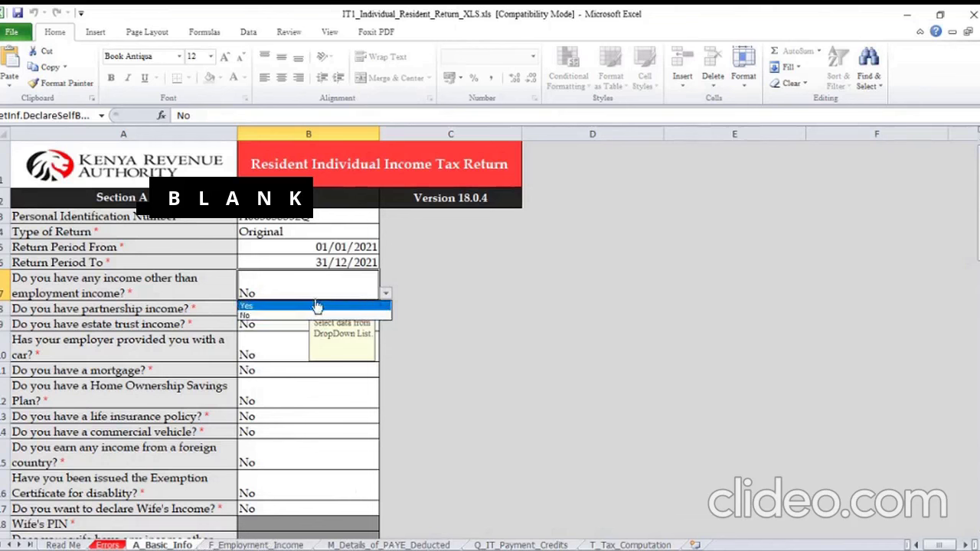
pyautogui.click(291, 306)
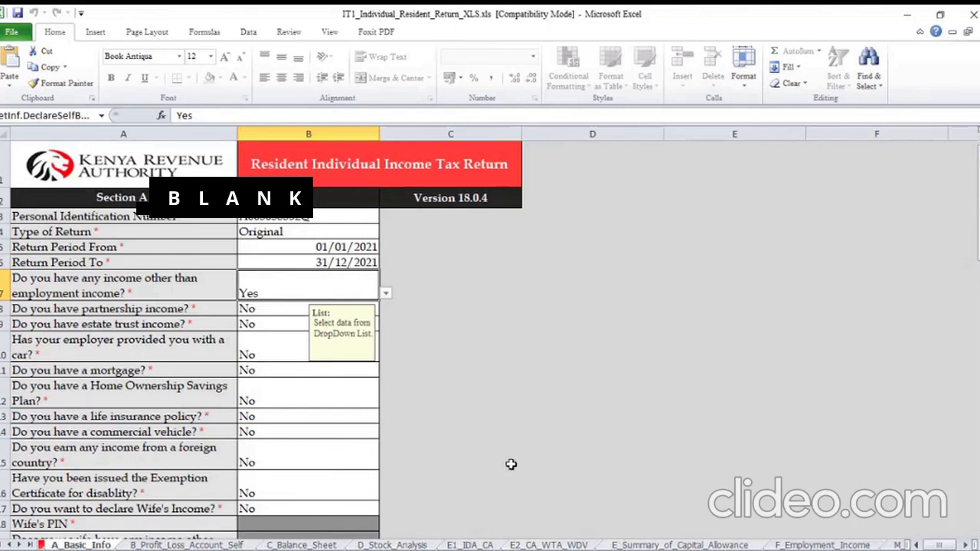
pyautogui.click(387, 297)
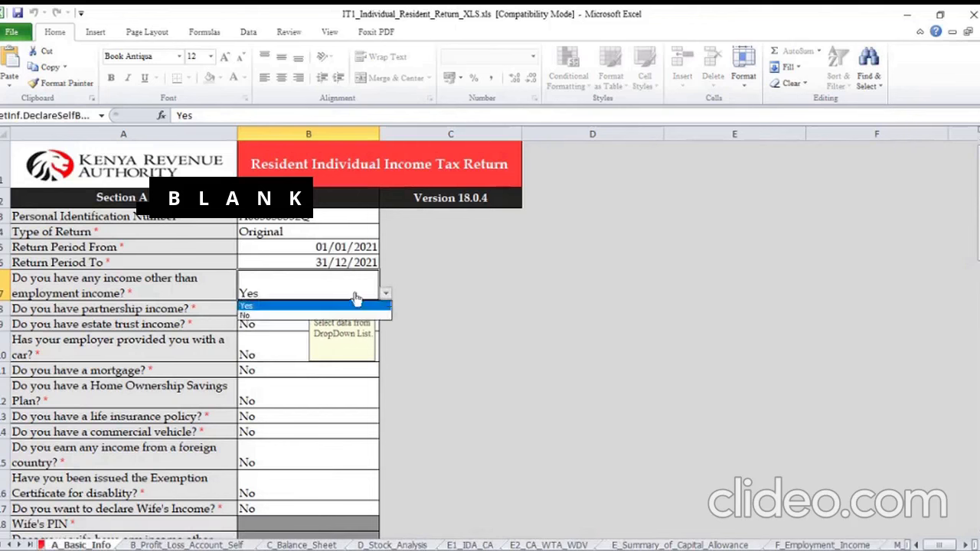
pyautogui.click(265, 317)
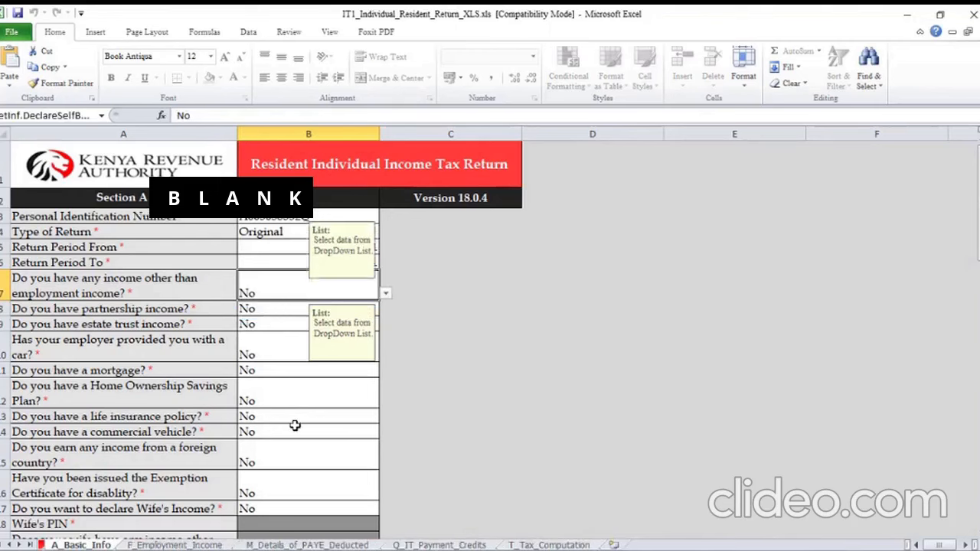
# Look over the rest of the basic information and go to the F_Employment_Income sheet
pyautogui.scroll(-8, 294, 425)
pyautogui.scroll(-15, 295, 425)
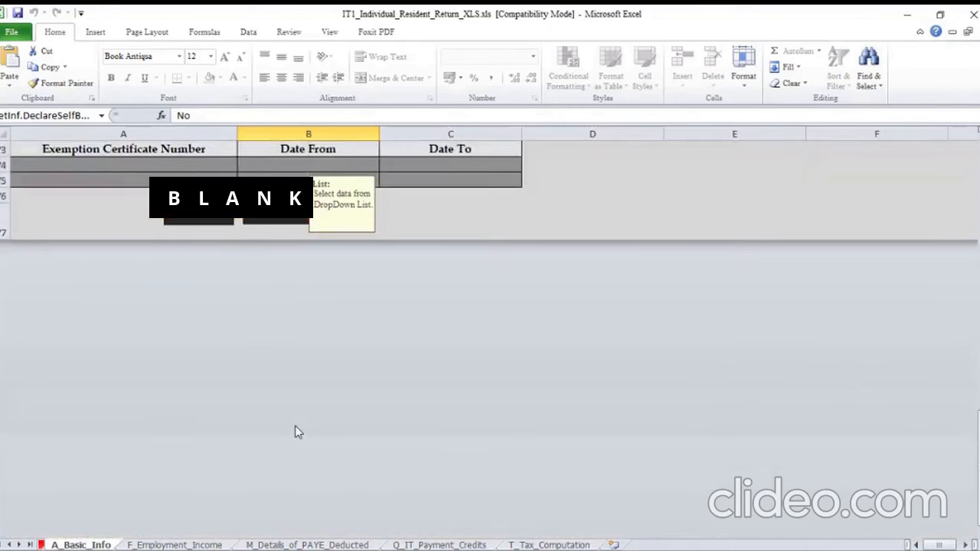
pyautogui.hotkey('ctrl', 'pagedown')
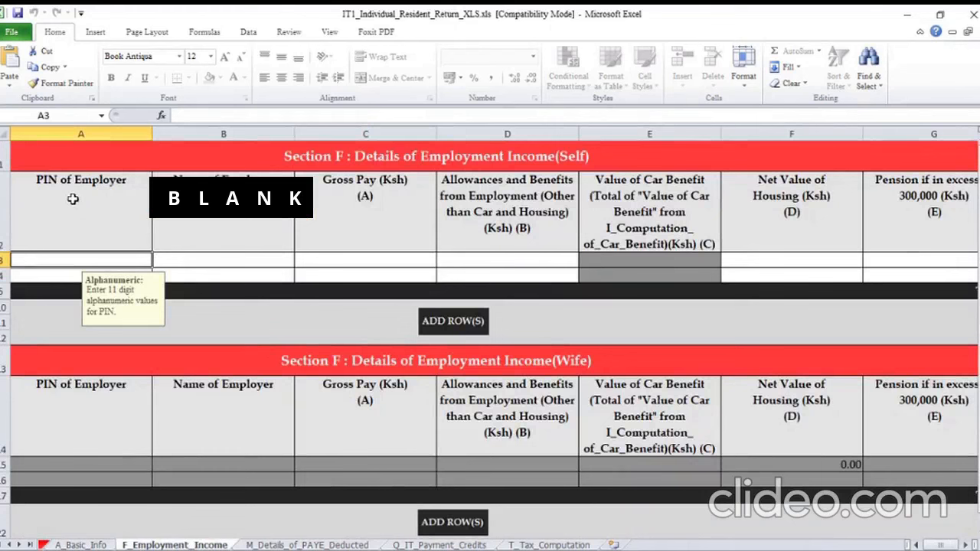
# Consult the employer details on the P9 tax deduction card in Foxit PhantomPDF and return to the employment income sheet in Excel
pyautogui.moveTo(584, 549)
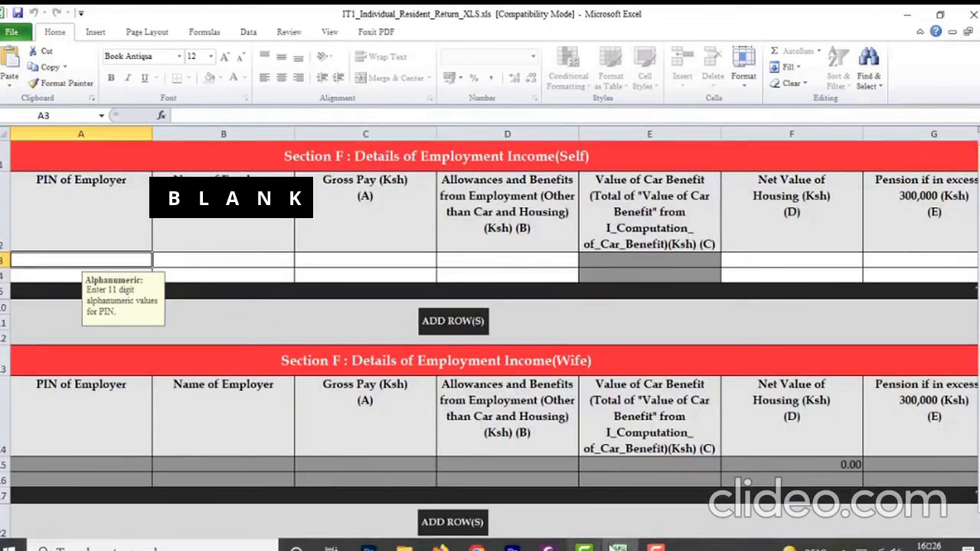
pyautogui.click(547, 549)
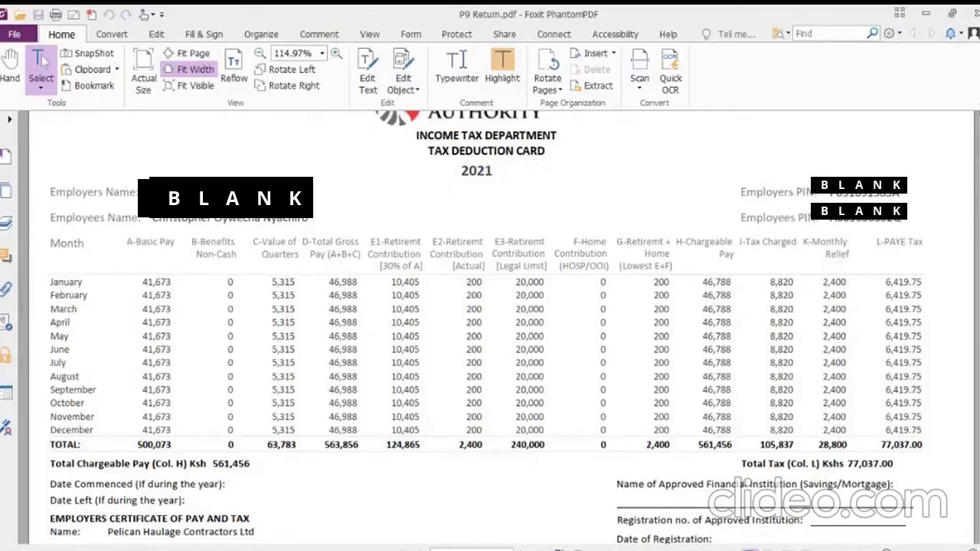
pyautogui.moveTo(584, 548)
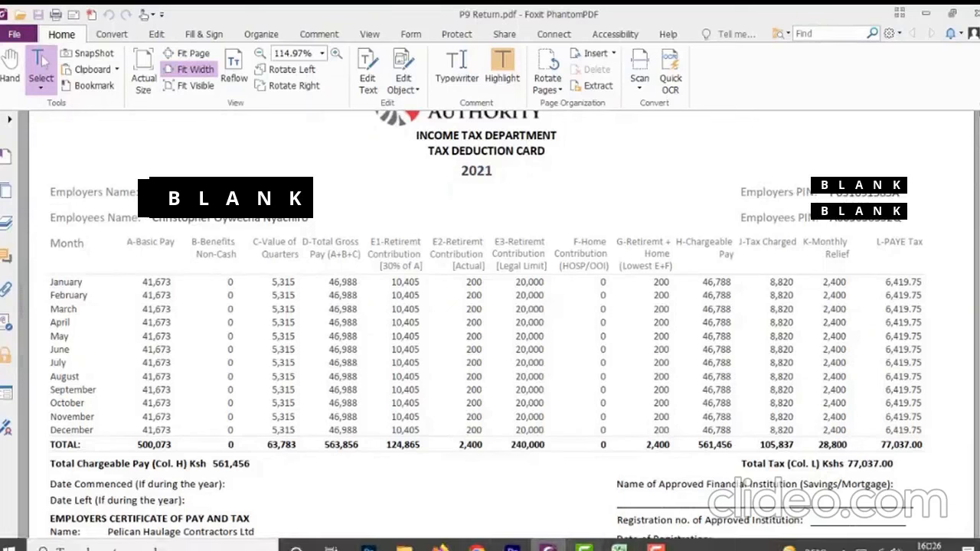
pyautogui.click(584, 548)
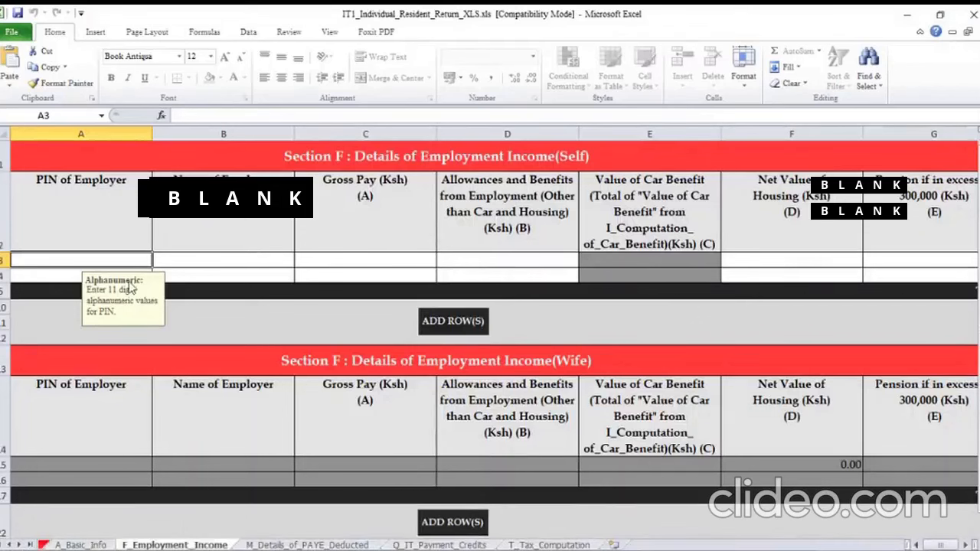
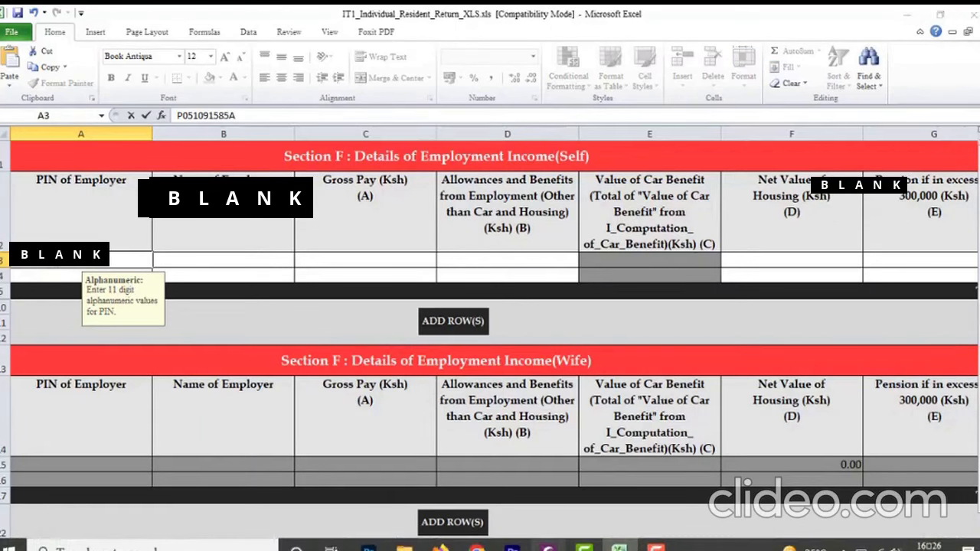
# Enter the employer's PIN in the first Section F (Self) row and check it against the P9 card in Foxit PhantomPDF
pyautogui.click(548, 547)
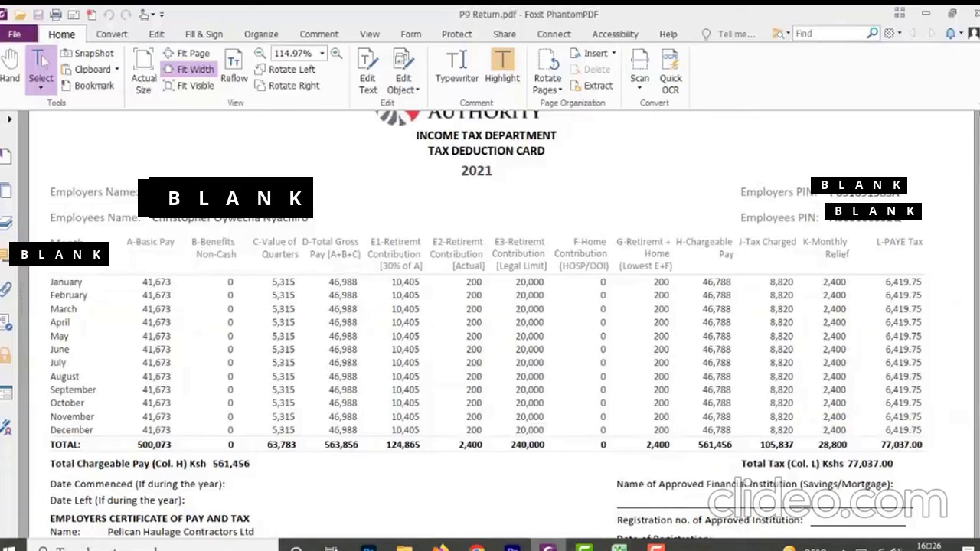
pyautogui.click(619, 548)
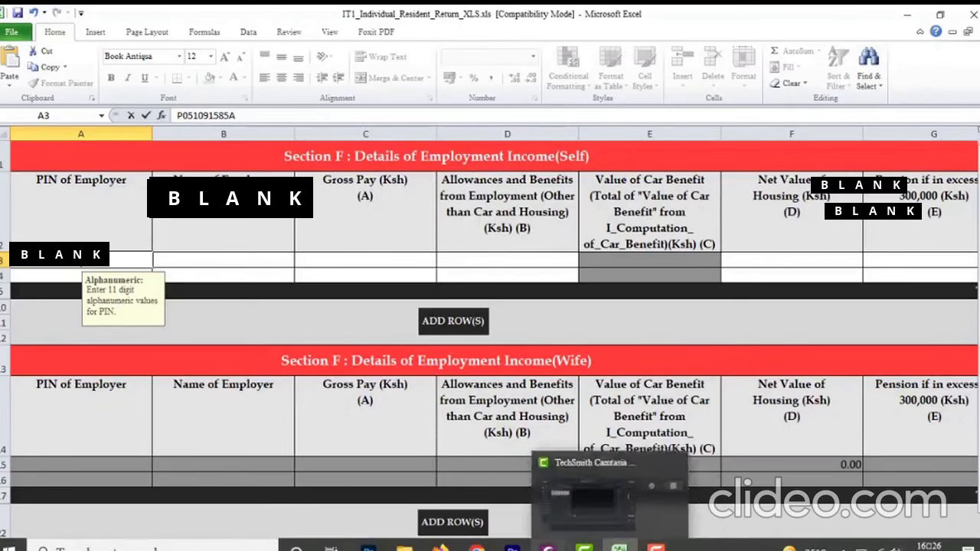
# Consult the P9 card in Foxit PhantomPDF again, and enter PELICAN HAULAGE CONTRACTORS LTD as the Name of Employer in the Excel return
pyautogui.click(549, 547)
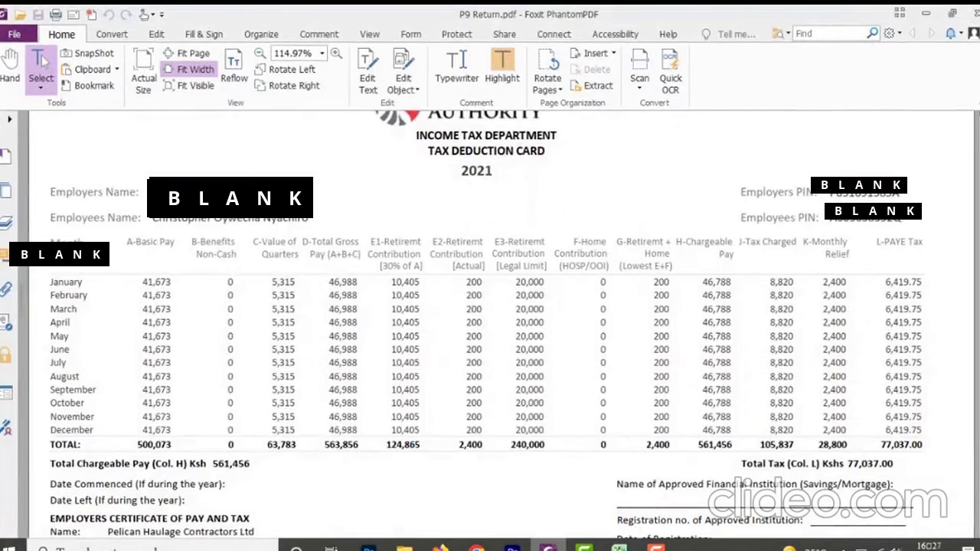
pyautogui.click(619, 548)
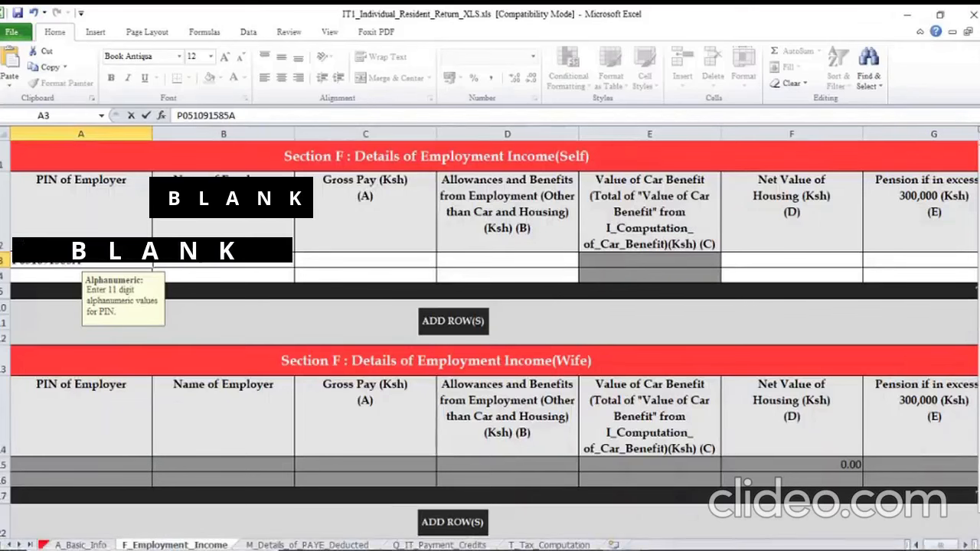
pyautogui.click(195, 261)
pyautogui.write('PELIC')
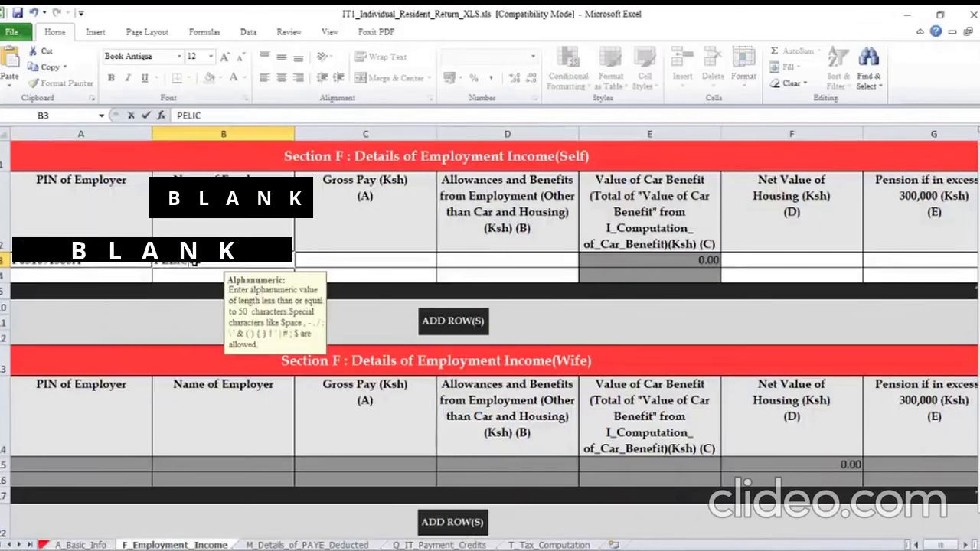
pyautogui.write('AN HAULAG')
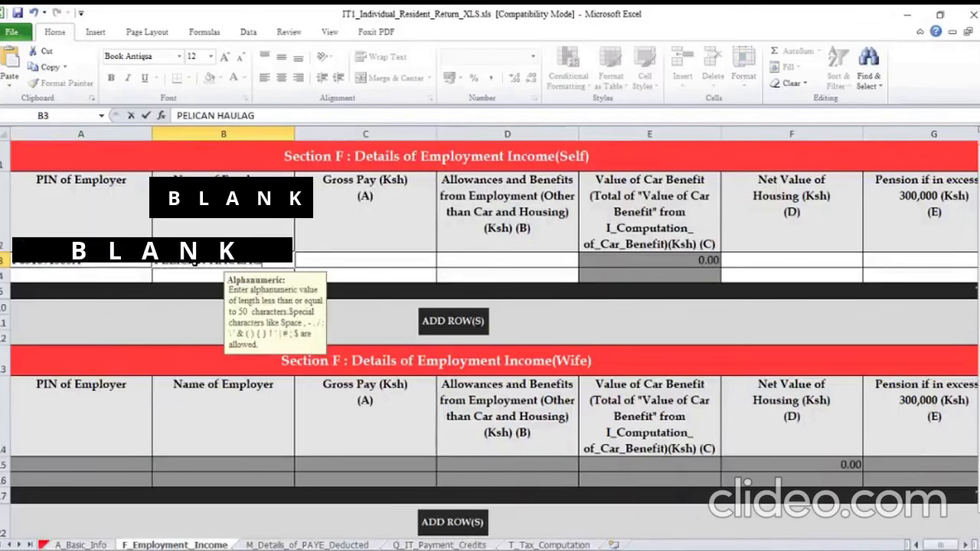
pyautogui.write('E CONT')
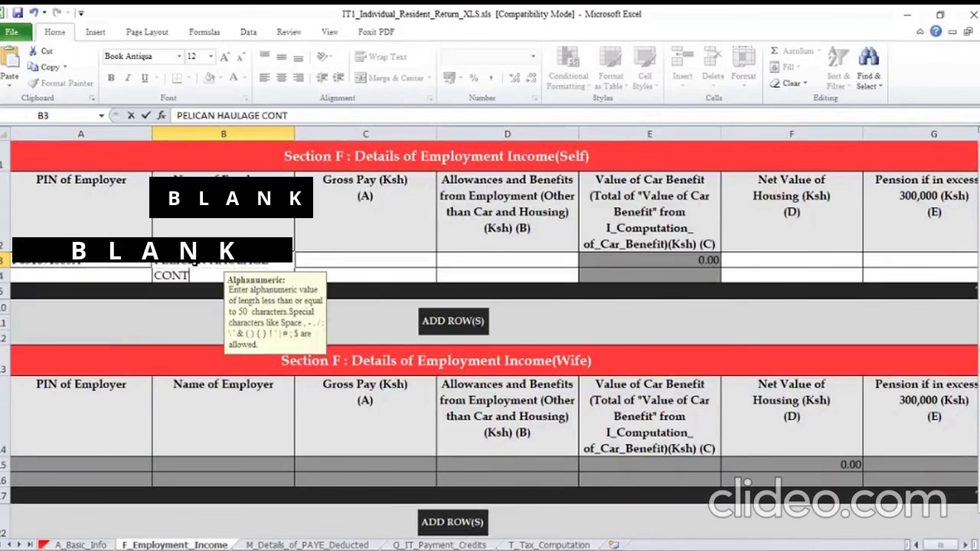
pyautogui.write('R')
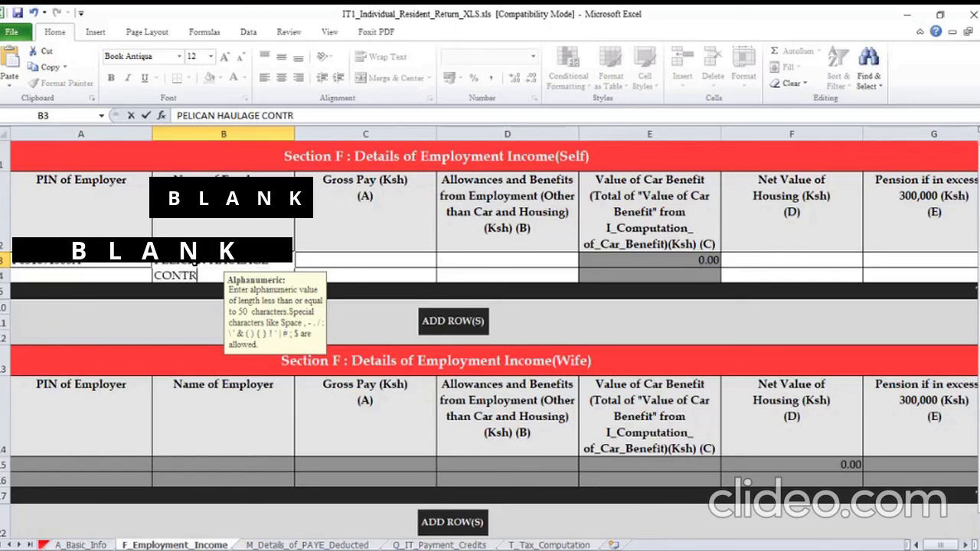
pyautogui.write('ACTORS LT')
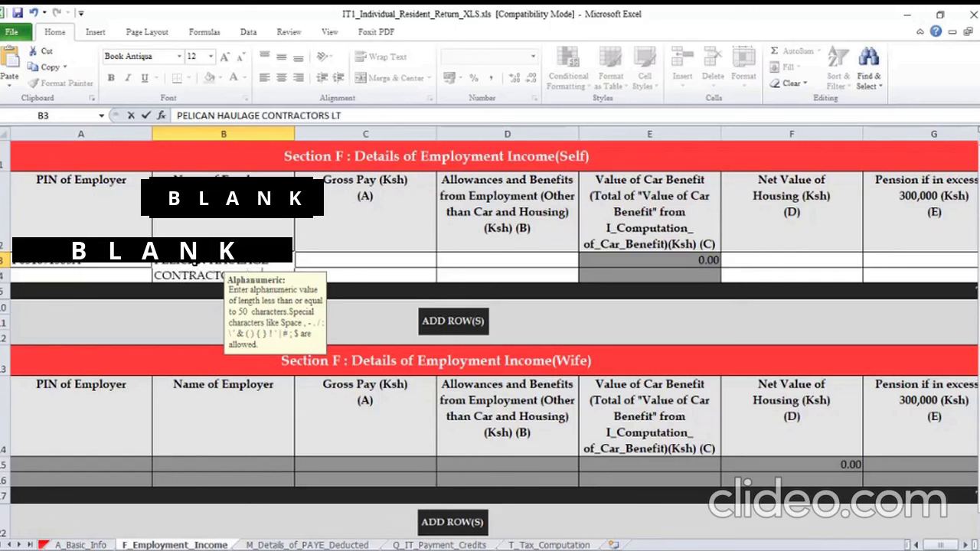
pyautogui.write('D')
pyautogui.press('Tab')
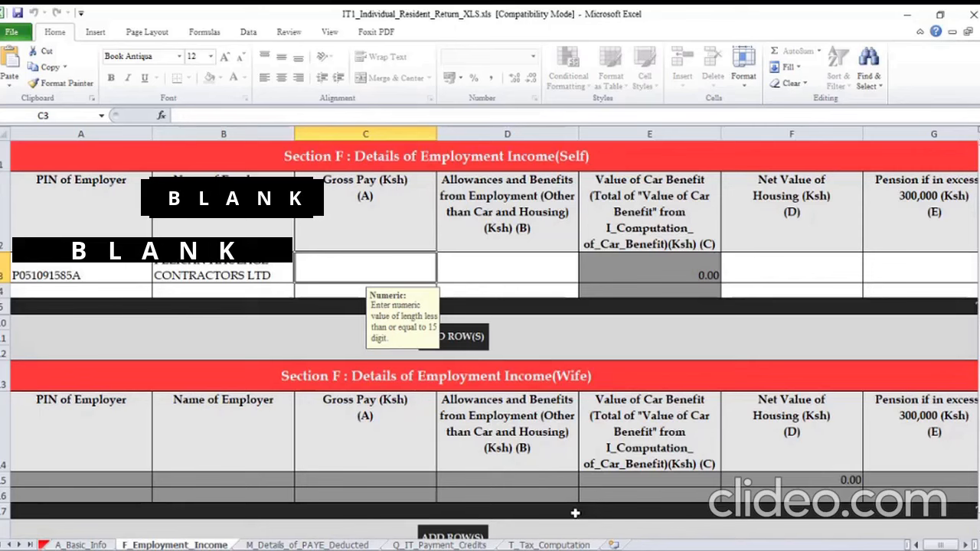
# Look up the total of column D on the P9 card in Foxit PhantomPDF and enter 563856 as Gross Pay in Excel
pyautogui.click(548, 548)
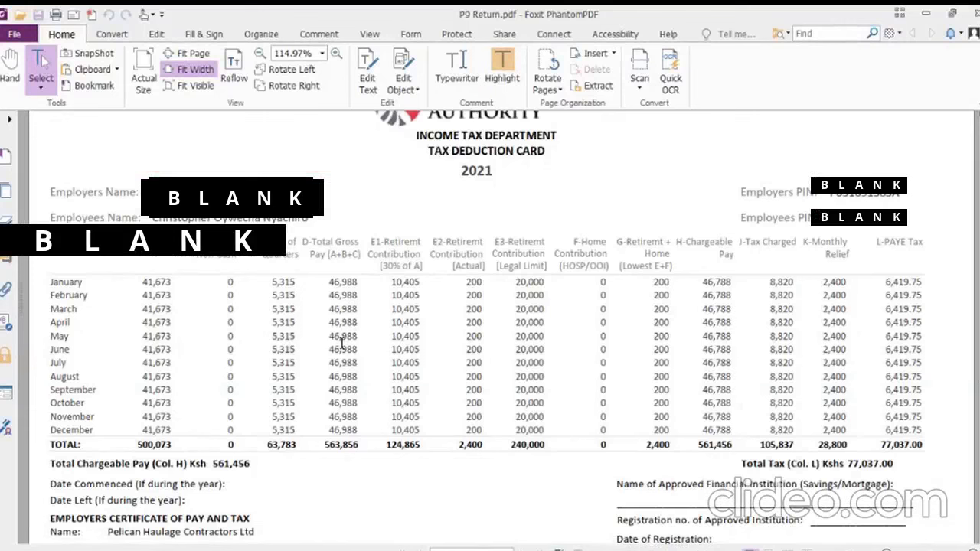
pyautogui.moveTo(317, 241); pyautogui.dragTo(351, 244)
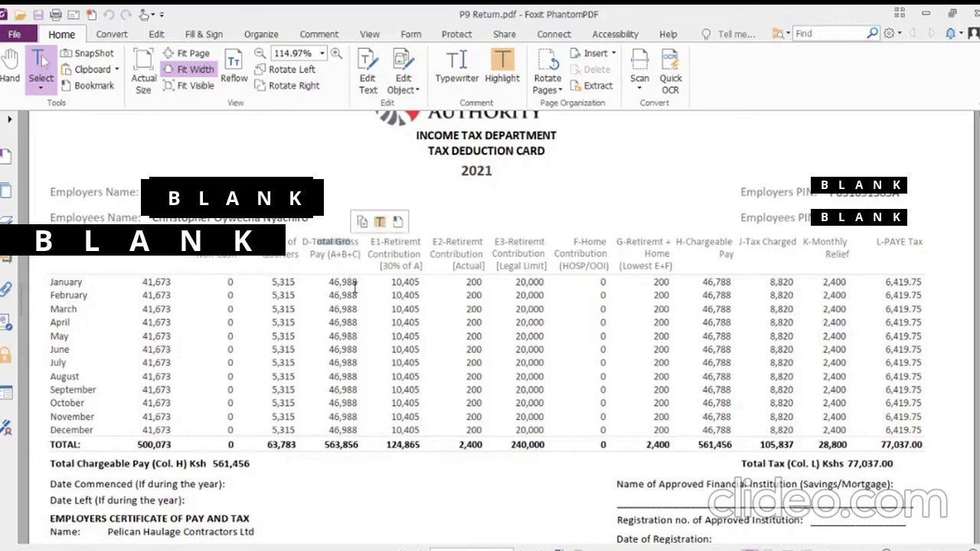
pyautogui.click(328, 446)
pyautogui.moveTo(337, 449); pyautogui.dragTo(360, 445)
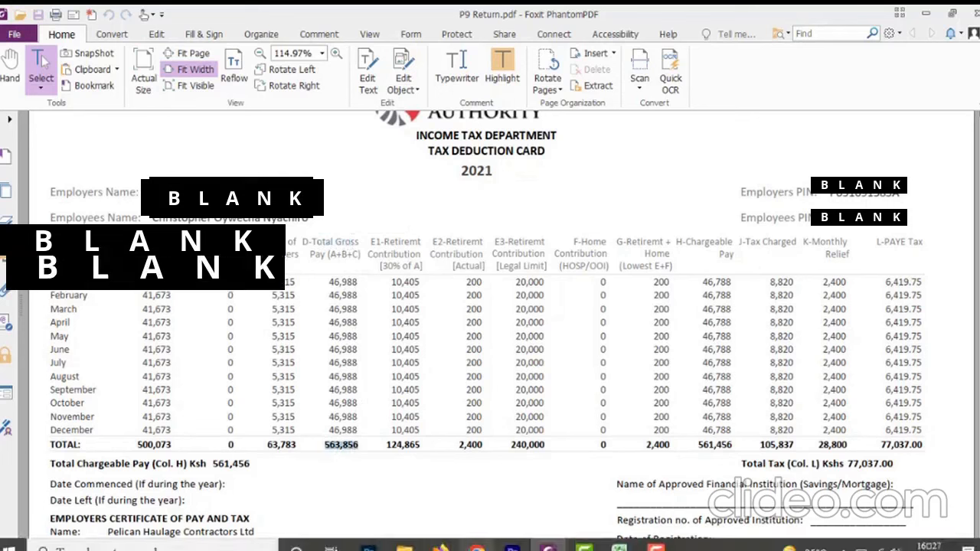
pyautogui.moveTo(618, 547)
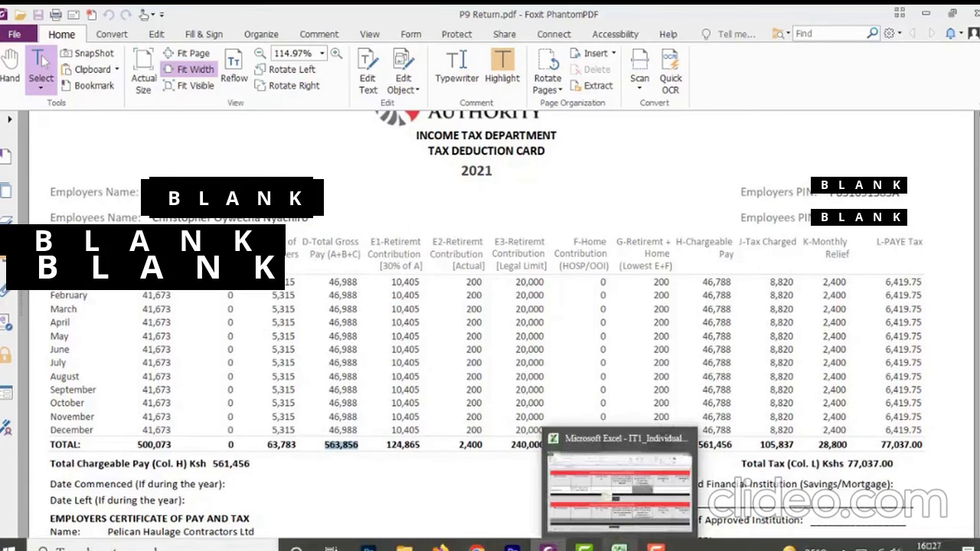
pyautogui.click(619, 475)
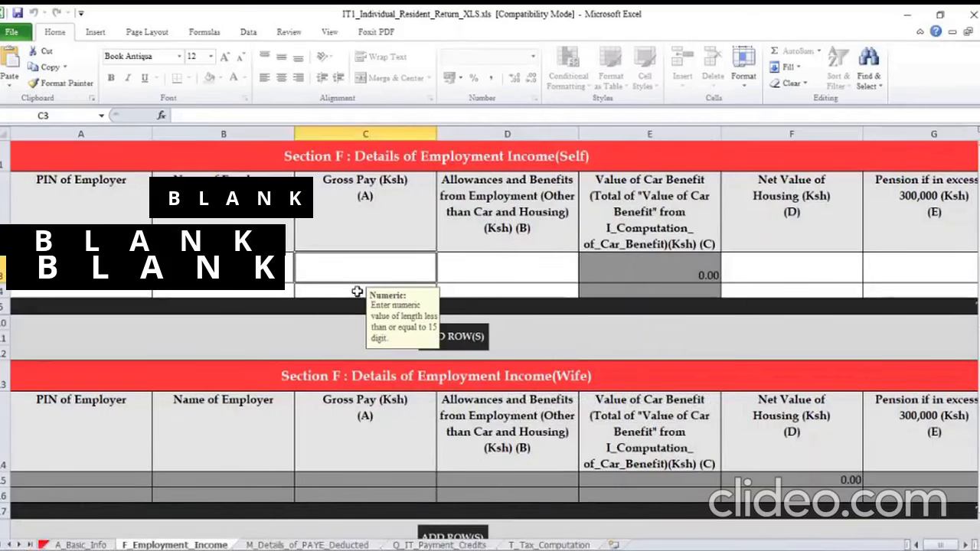
pyautogui.write('5638')
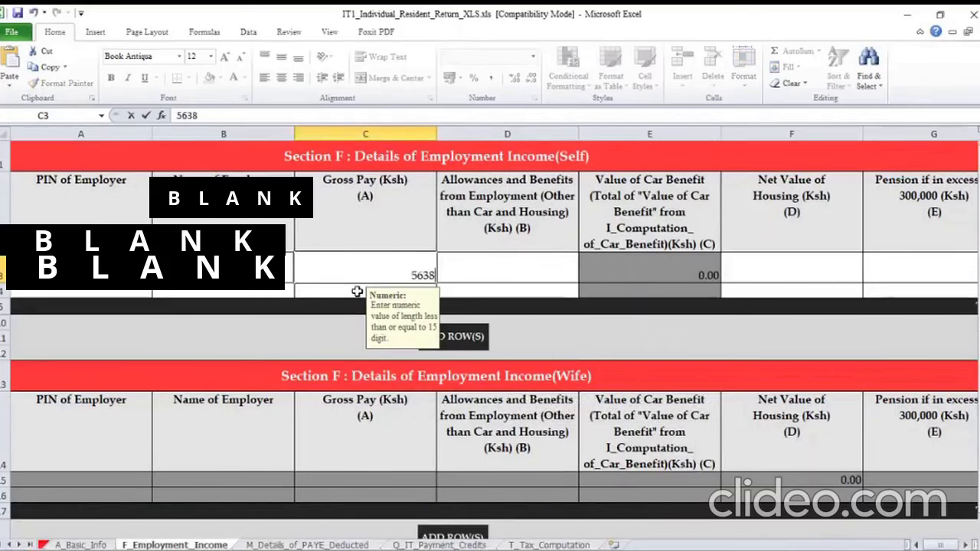
pyautogui.write('56')
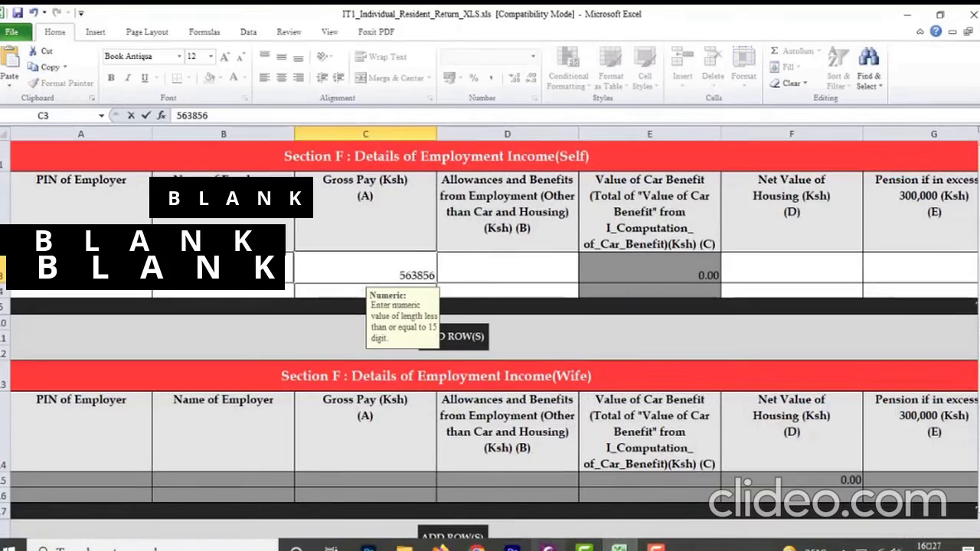
pyautogui.click(548, 545)
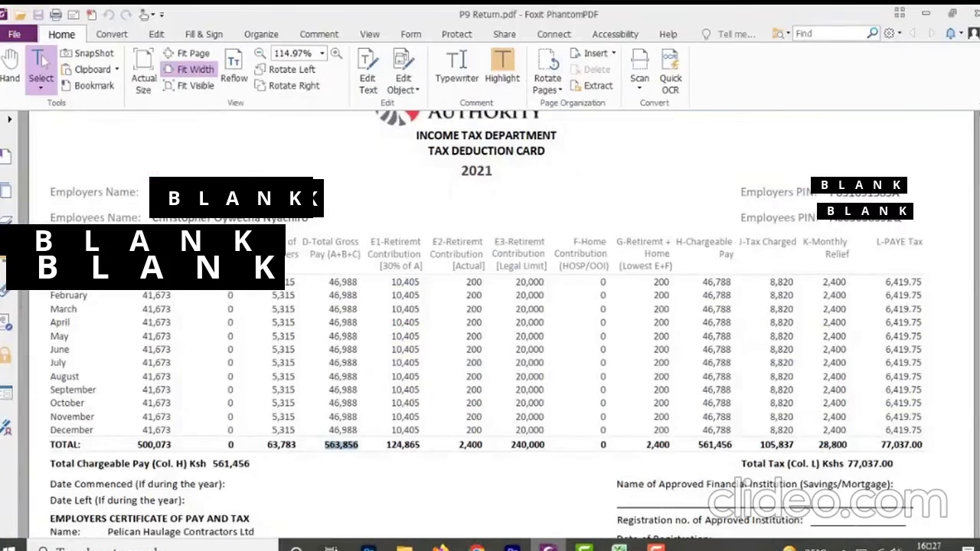
pyautogui.click(618, 546)
pyautogui.click(549, 546)
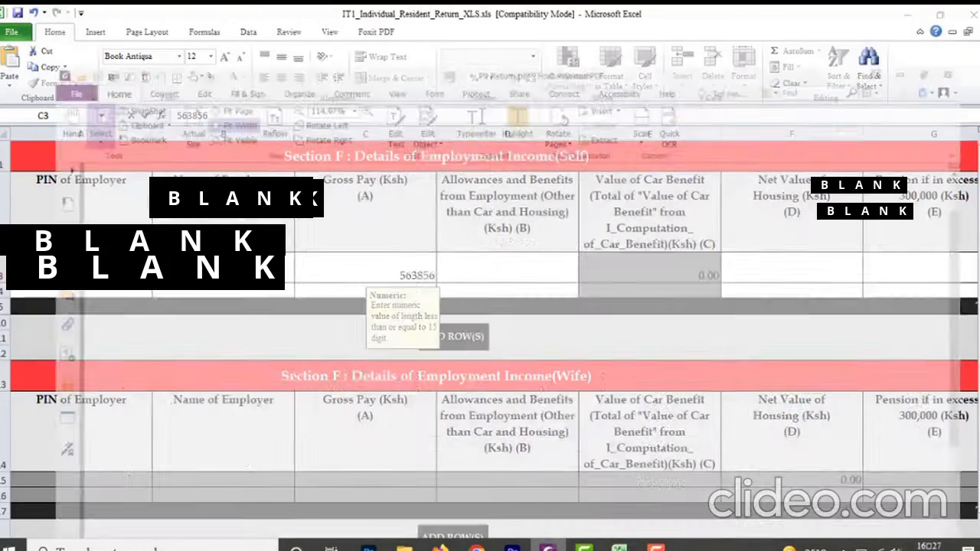
pyautogui.click(619, 546)
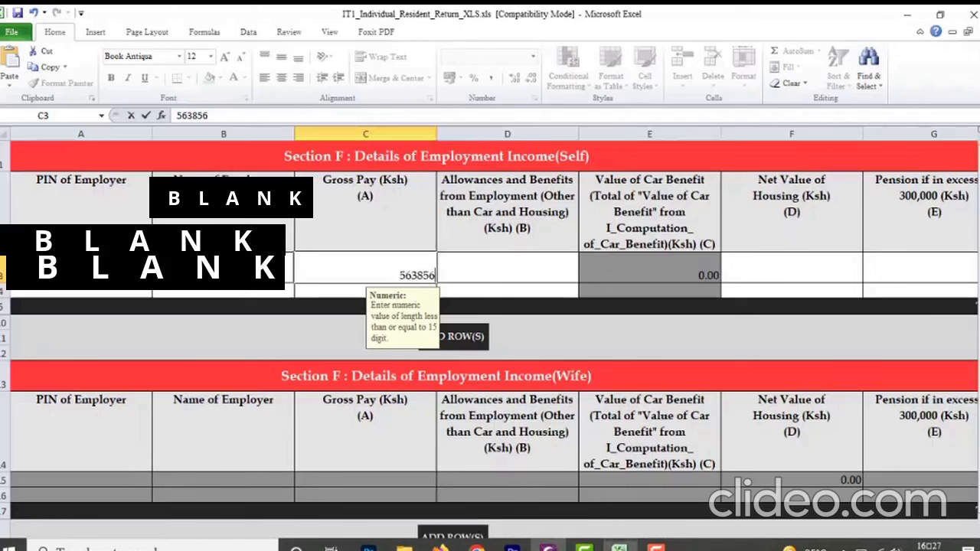
# Enter 0 for both Allowances and Benefits from Employment and Net Value of Housing in the Section F (Self) row
pyautogui.click(526, 285)
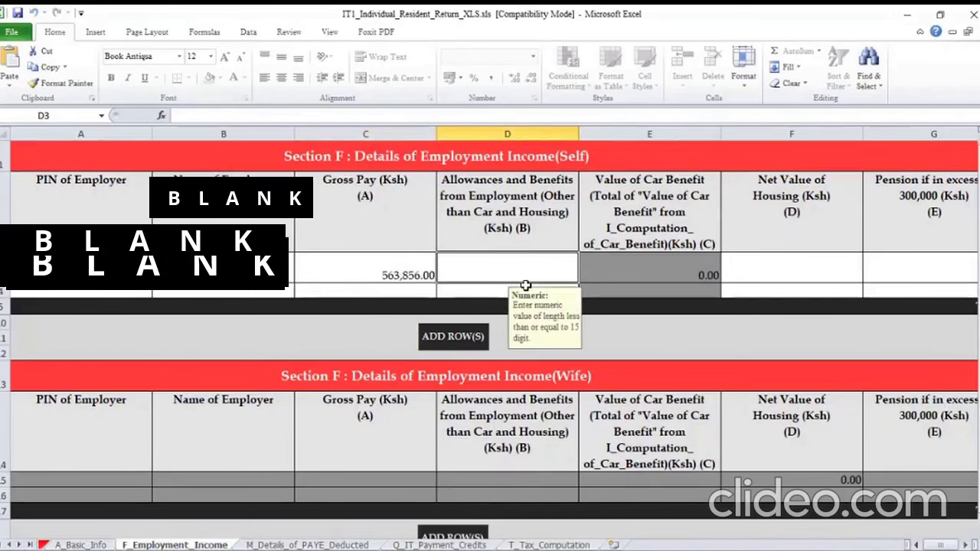
pyautogui.write('0')
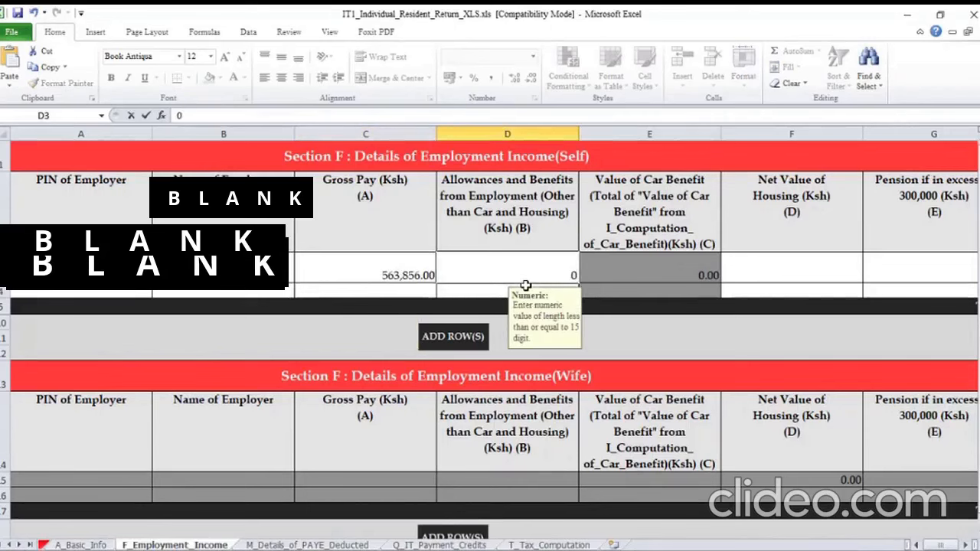
pyautogui.press('Tab')
pyautogui.write('0')
pyautogui.press('Tab')
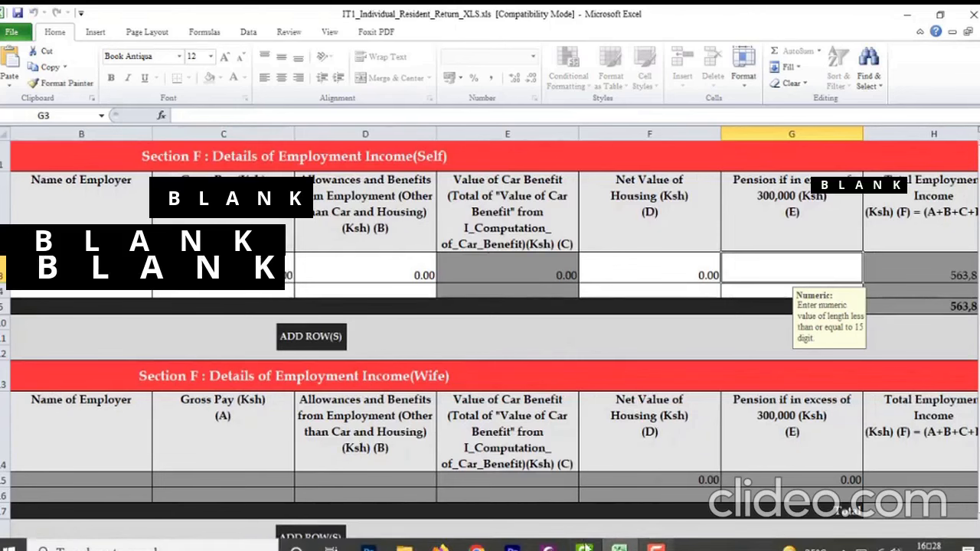
# Check the E3 retirement contribution total on the P9 card in Foxit PhantomPDF and enter 0 for Pension in excess of 300,000 in Excel
pyautogui.click(548, 548)
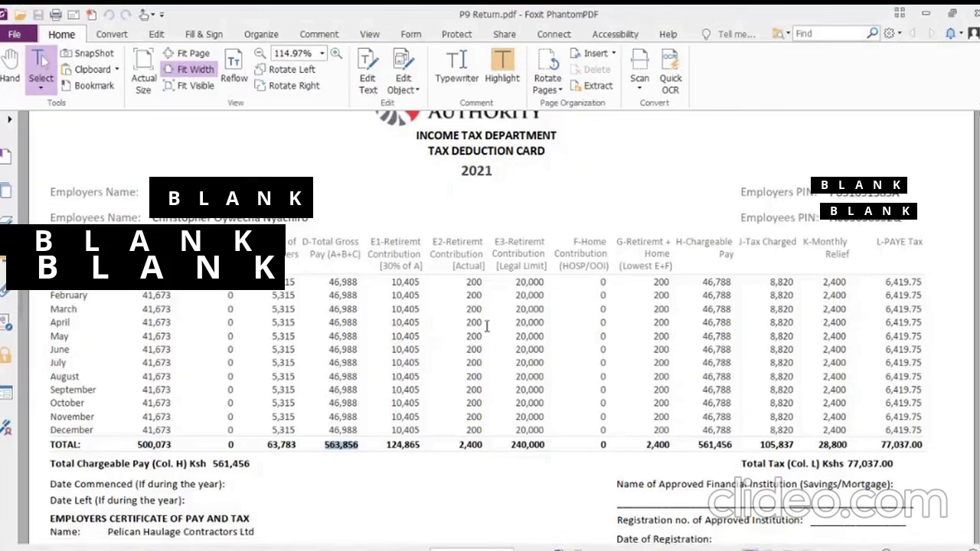
pyautogui.click(511, 445)
pyautogui.moveTo(512, 445); pyautogui.dragTo(552, 446)
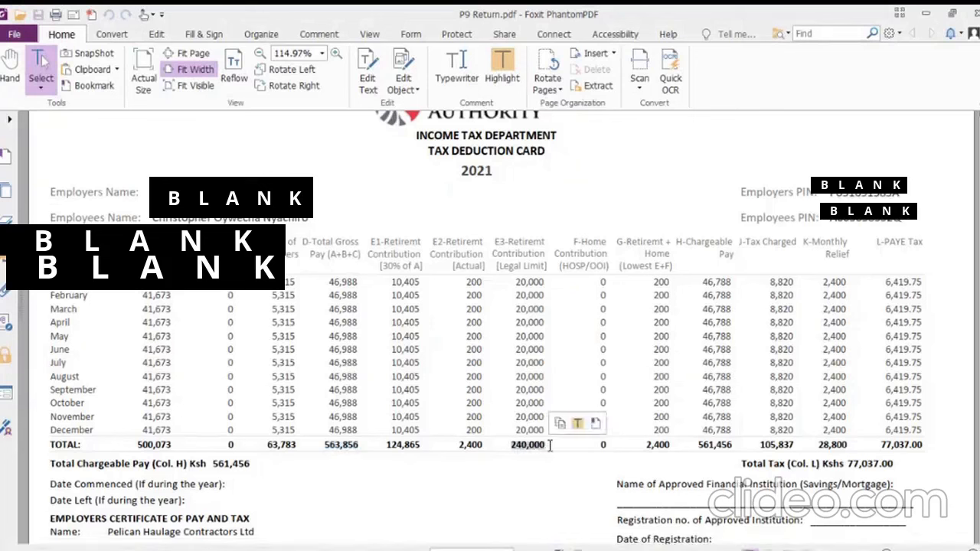
pyautogui.click(552, 447)
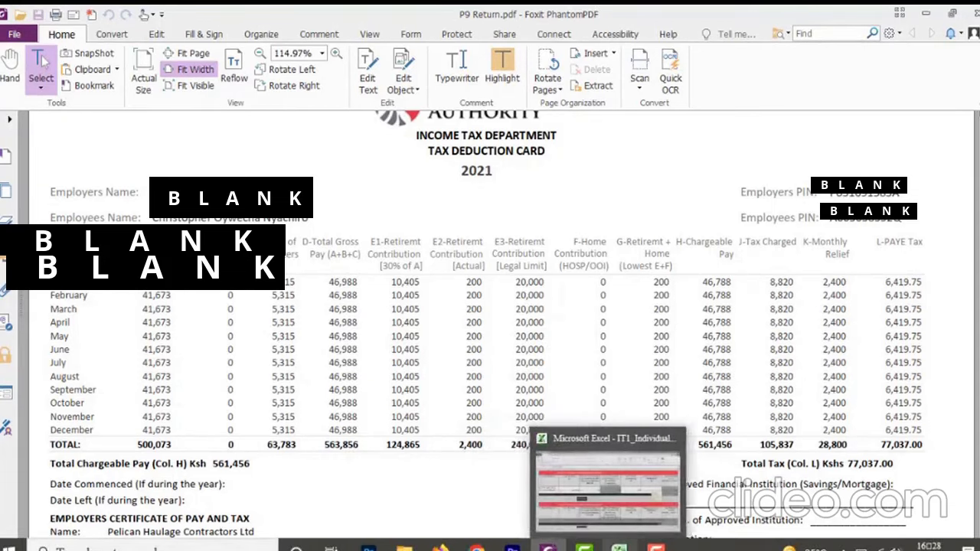
pyautogui.click(619, 545)
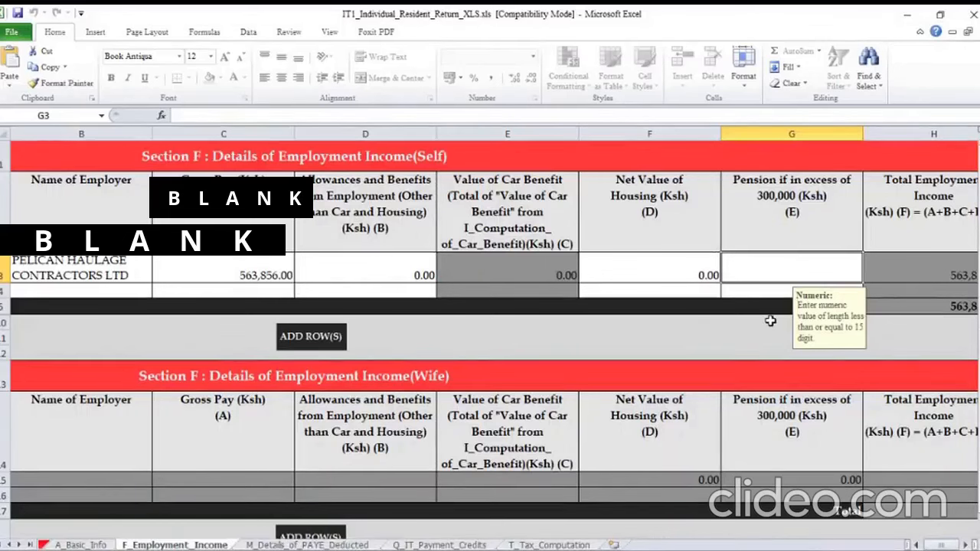
pyautogui.write('0')
pyautogui.click(896, 286)
# Proceed to the M_Details_of_PAYE_Deducted sheet and select the employer's PIN in the first Section M (Self) row
pyautogui.scroll(-3, 485, 453)
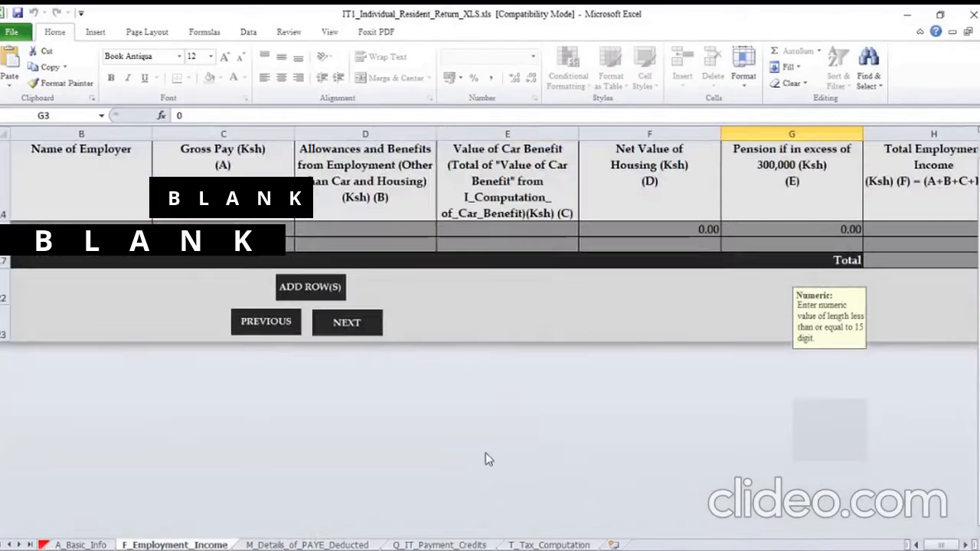
pyautogui.scroll(1, 485, 452)
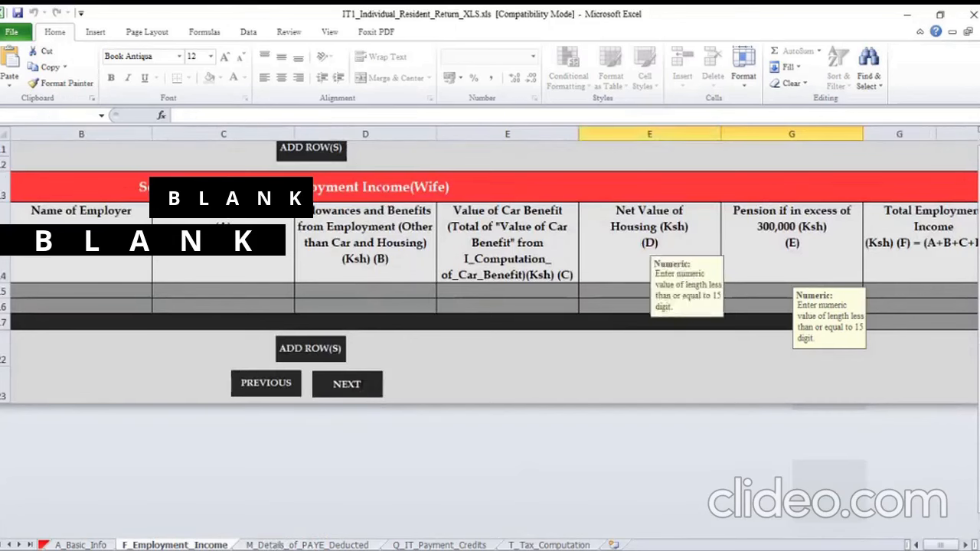
pyautogui.click(362, 386)
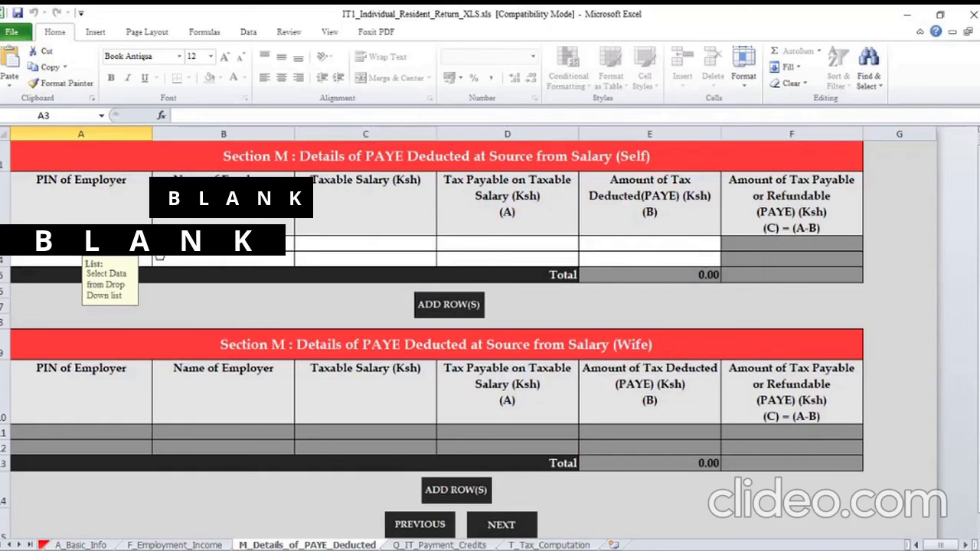
pyautogui.click(158, 246)
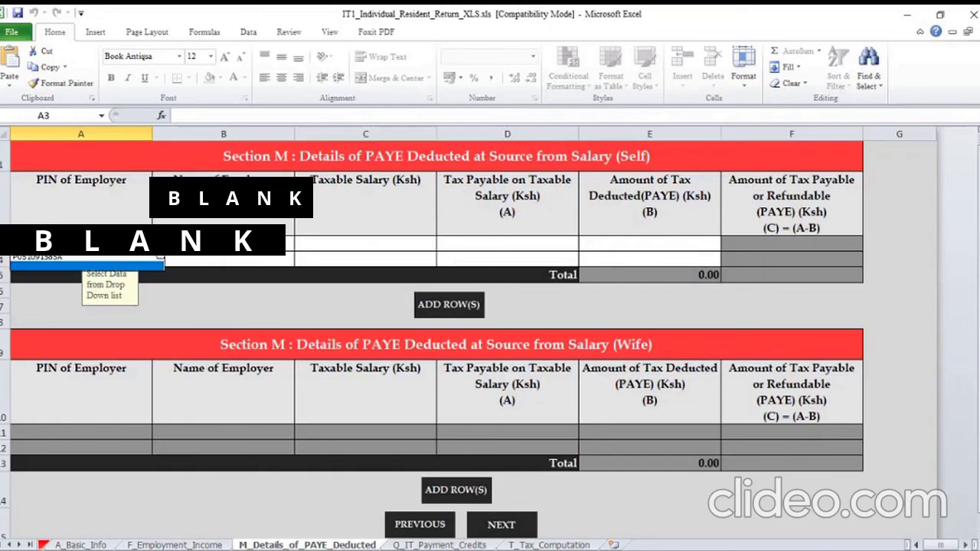
pyautogui.click(83, 260)
# Enter PELICAN HAULAGE CONTRACTORS LTD as Name of Employer in the first Section M (Self) row
pyautogui.click(222, 244)
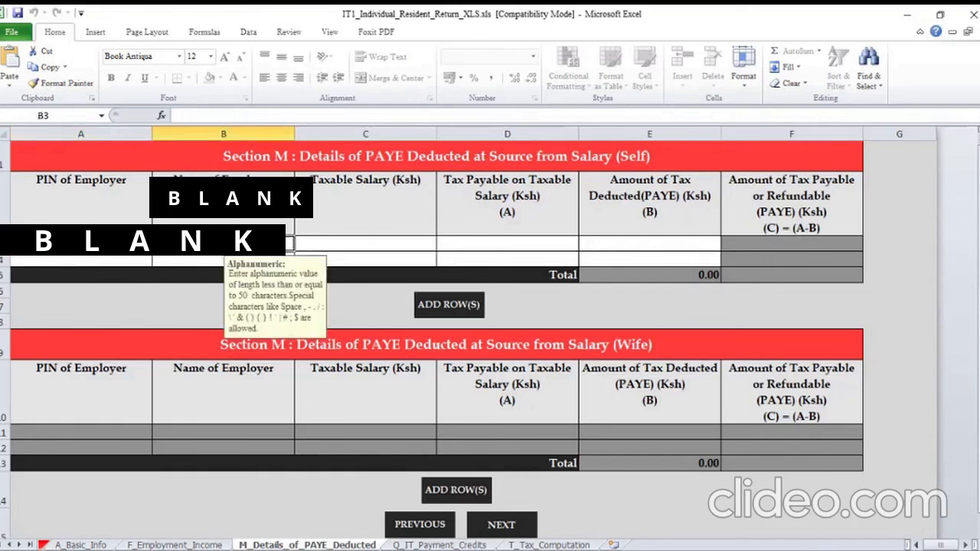
pyautogui.write('PELICA')
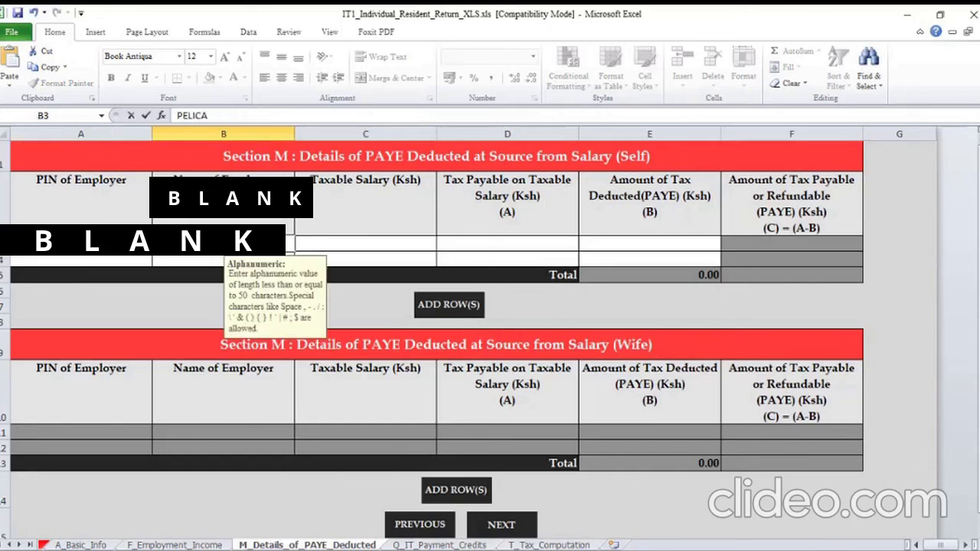
pyautogui.write('N HAULAGE CONTA')
pyautogui.press('BackSpace')
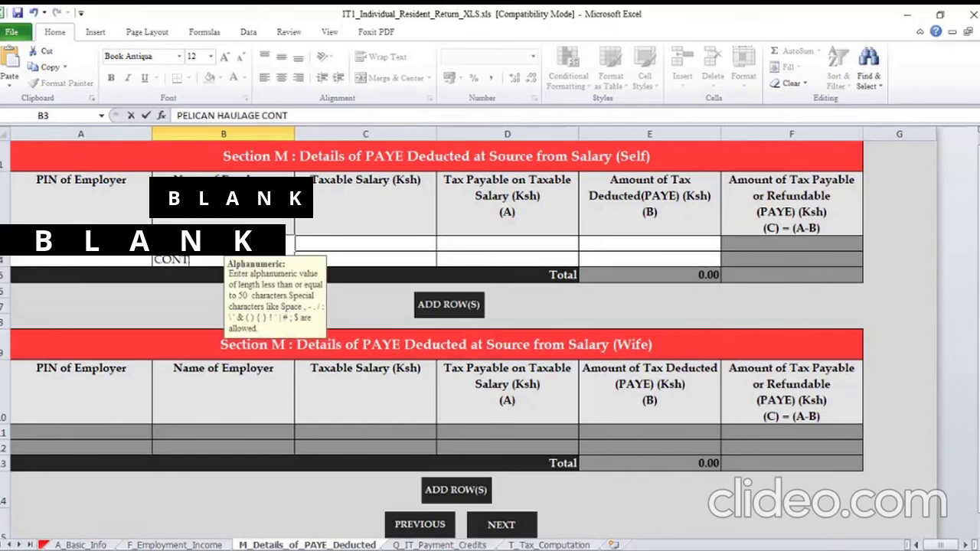
pyautogui.write('RACTORS LT')
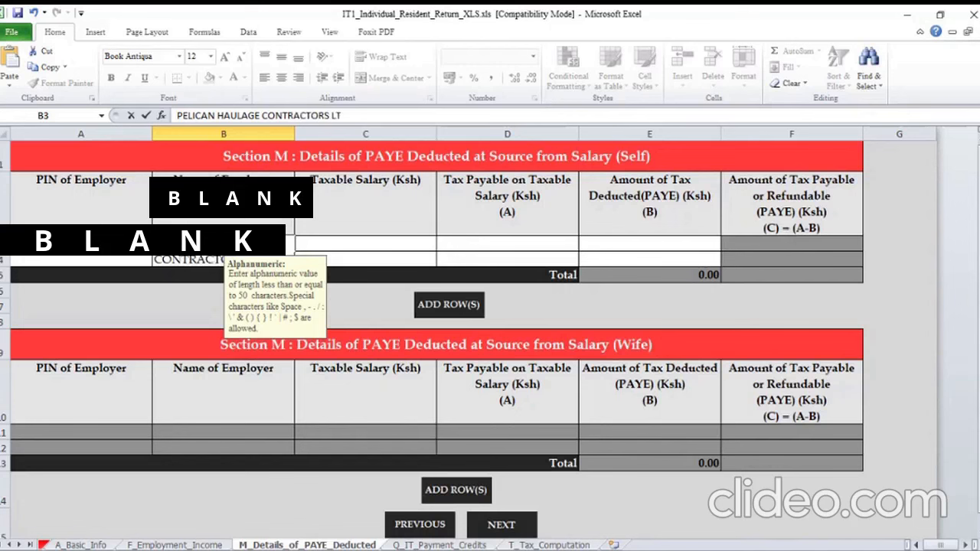
pyautogui.write('D')
pyautogui.press('Tab')
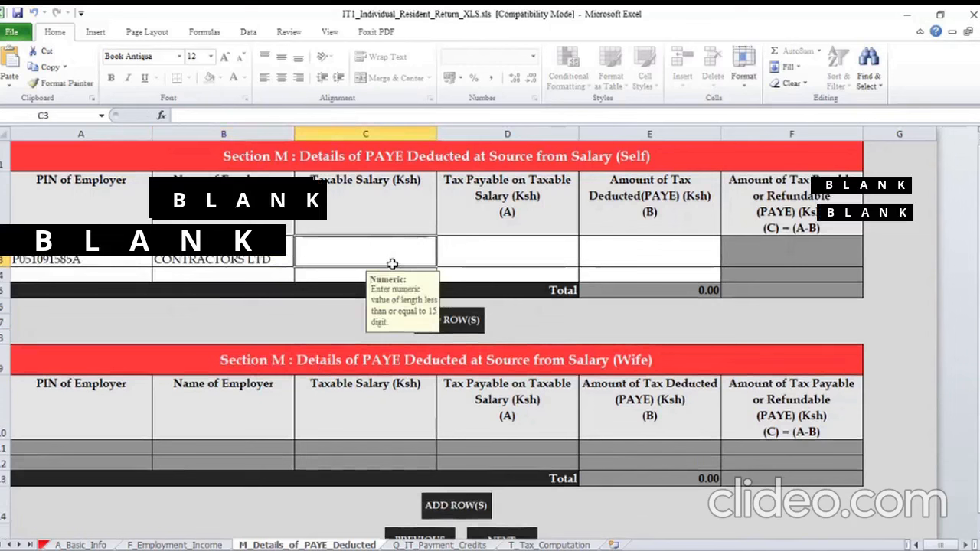
# Look up the total of column H Chargeable Pay on the P9 card in Foxit PhantomPDF and enter 561456 as Taxable Salary in Excel
pyautogui.moveTo(578, 550)
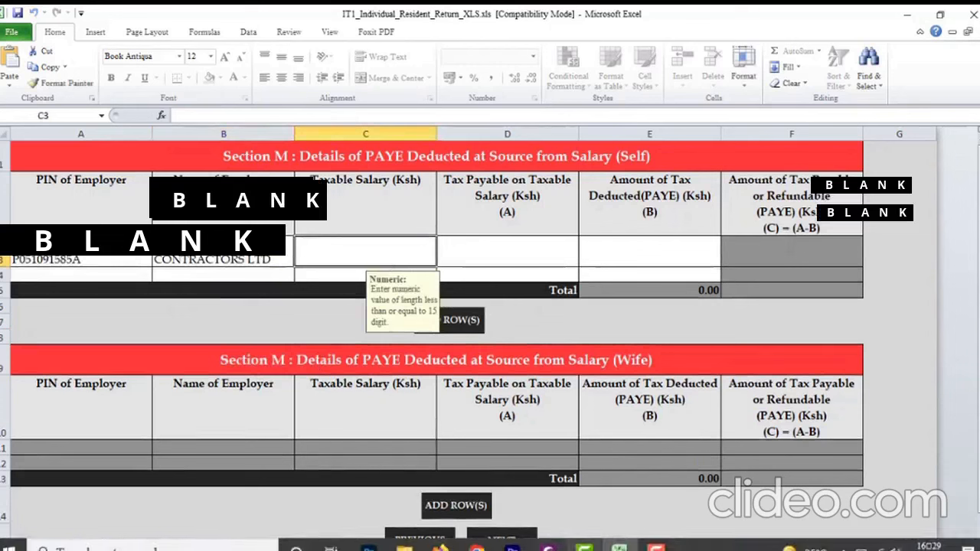
pyautogui.moveTo(441, 546)
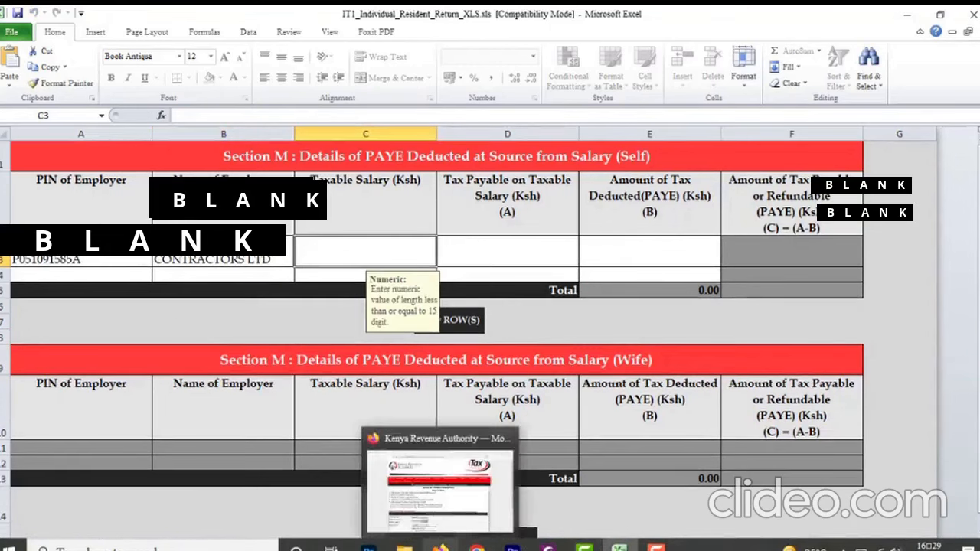
pyautogui.click(559, 427)
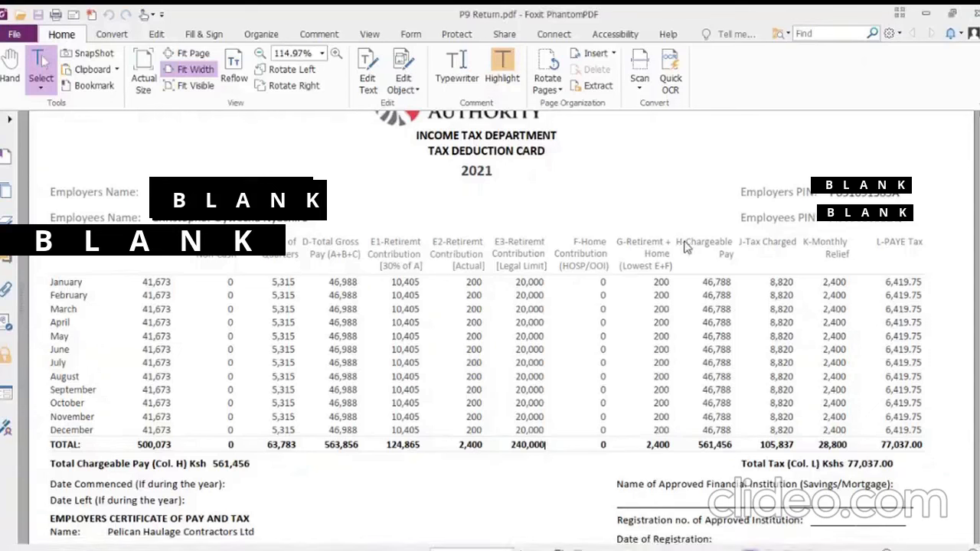
pyautogui.moveTo(688, 244); pyautogui.dragTo(729, 241)
pyautogui.click(730, 270)
pyautogui.moveTo(566, 550)
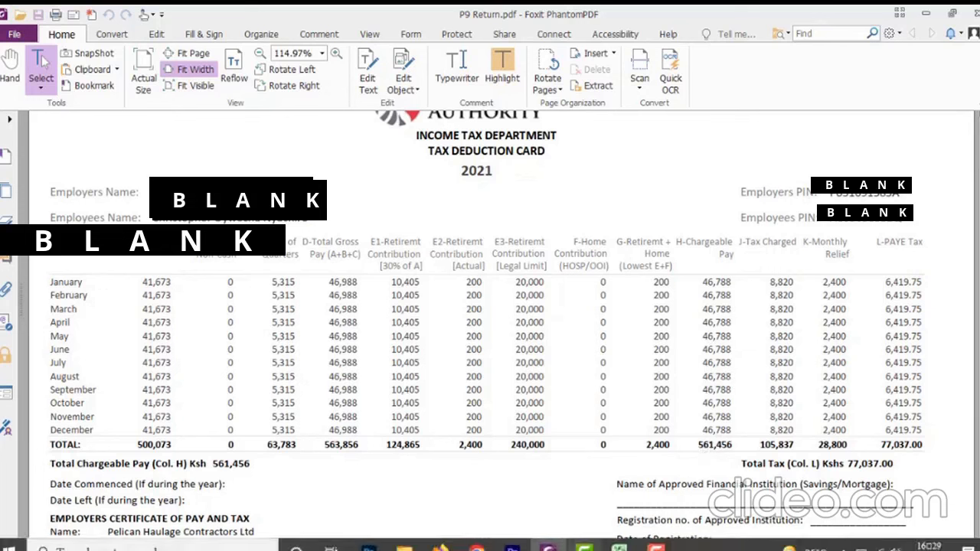
pyautogui.click(619, 549)
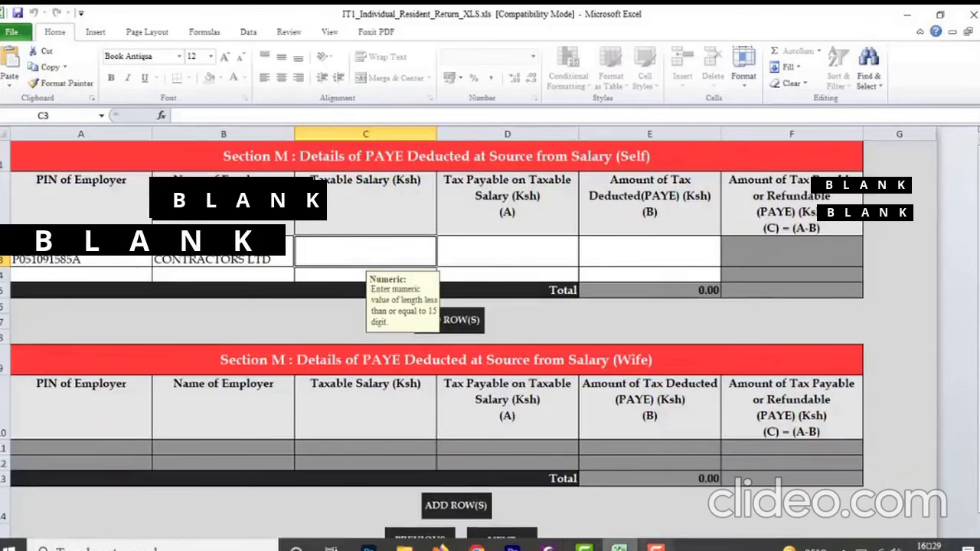
pyautogui.click(657, 547)
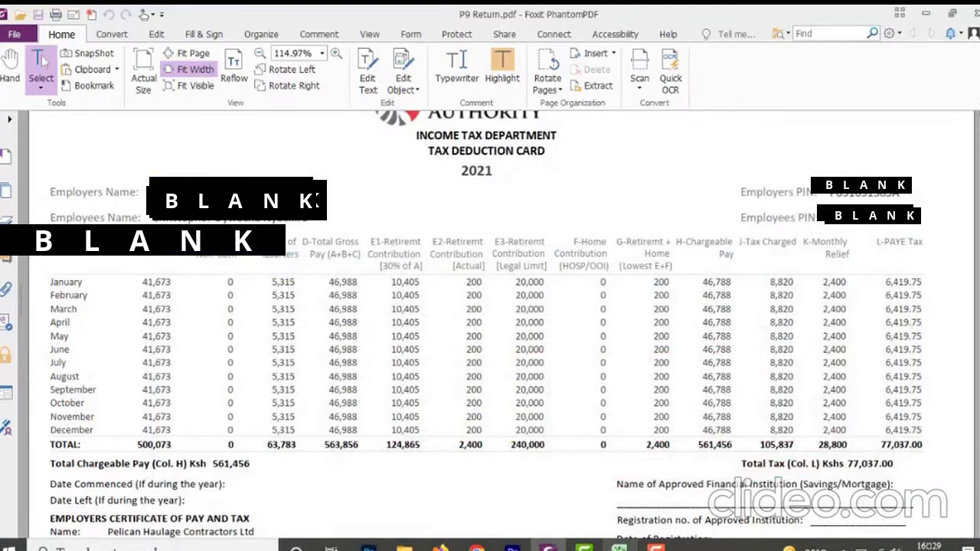
pyautogui.click(618, 548)
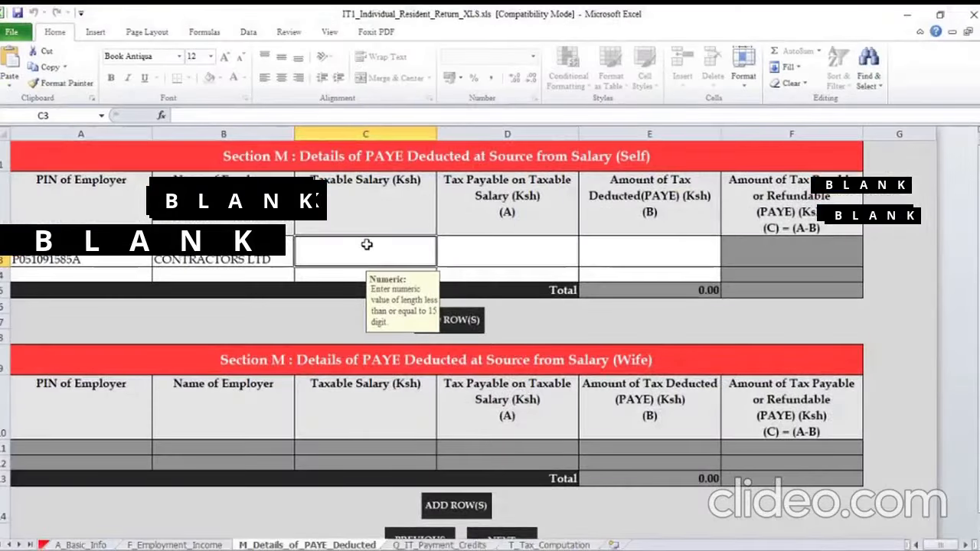
pyautogui.write('561456')
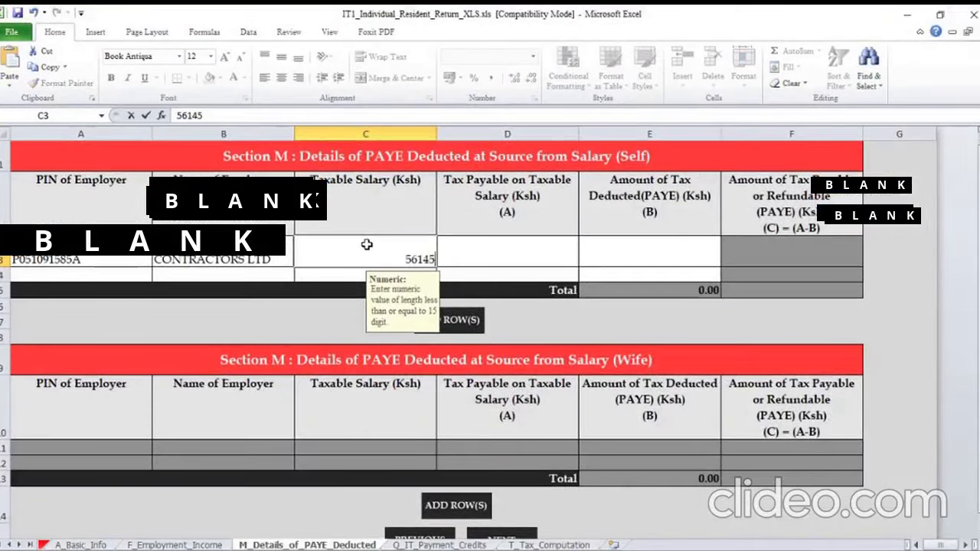
# Look up the total of column J Tax Charged in Foxit PhantomPDF and enter 105837 as Tax Payable on Taxable Salary in Excel
pyautogui.click(496, 260)
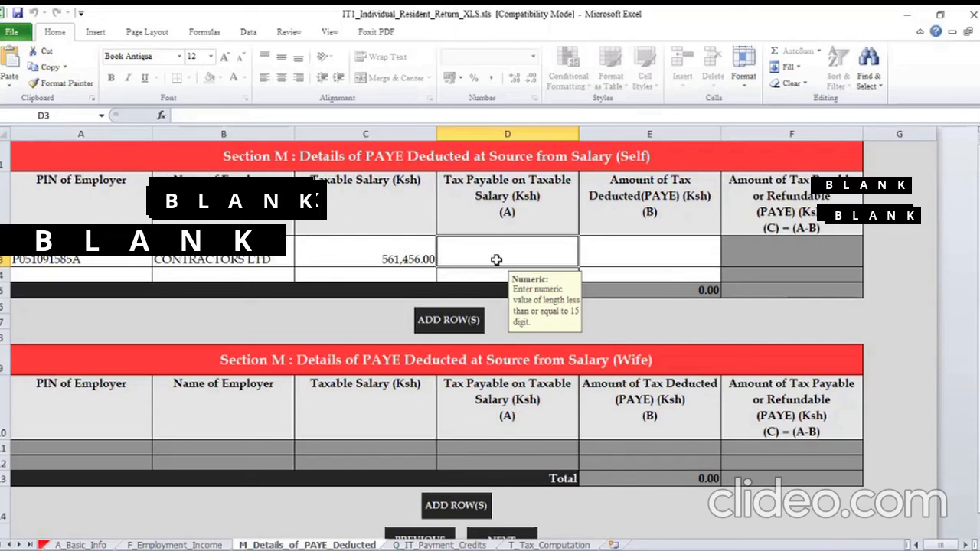
pyautogui.moveTo(512, 549)
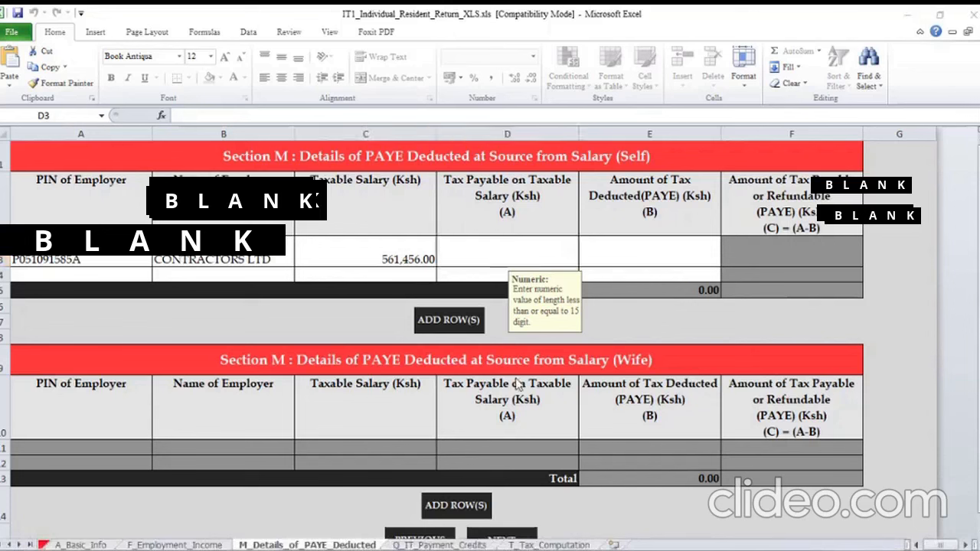
pyautogui.moveTo(559, 549)
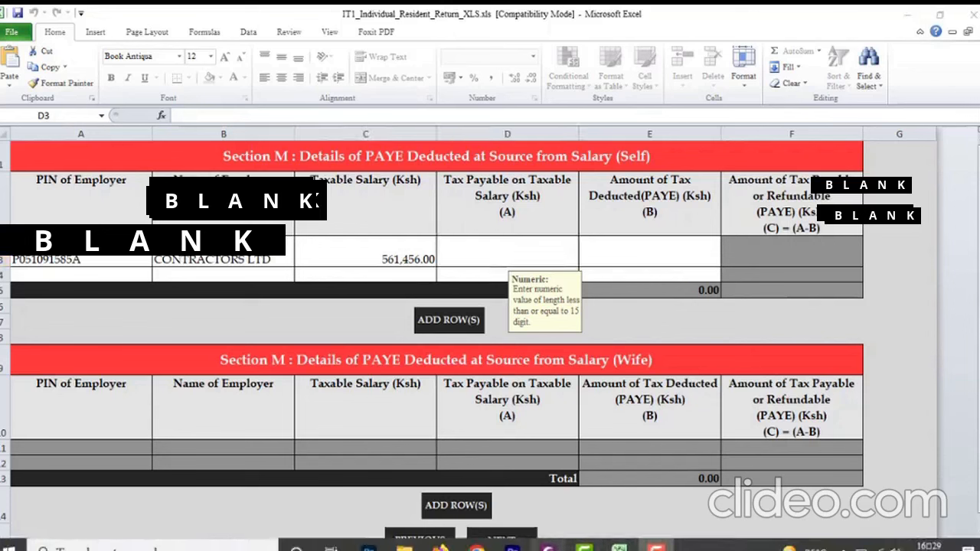
pyautogui.click(548, 549)
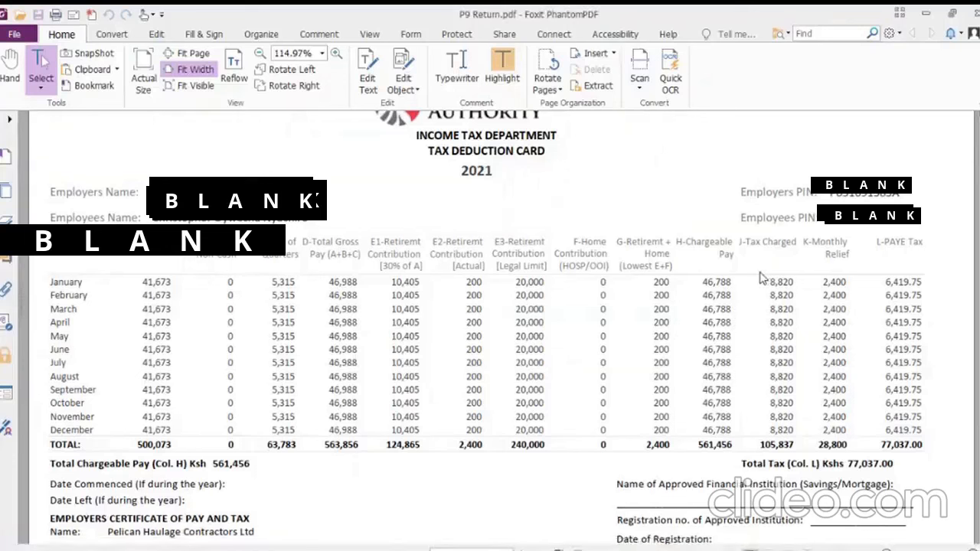
pyautogui.moveTo(752, 244); pyautogui.dragTo(784, 242)
pyautogui.moveTo(585, 549)
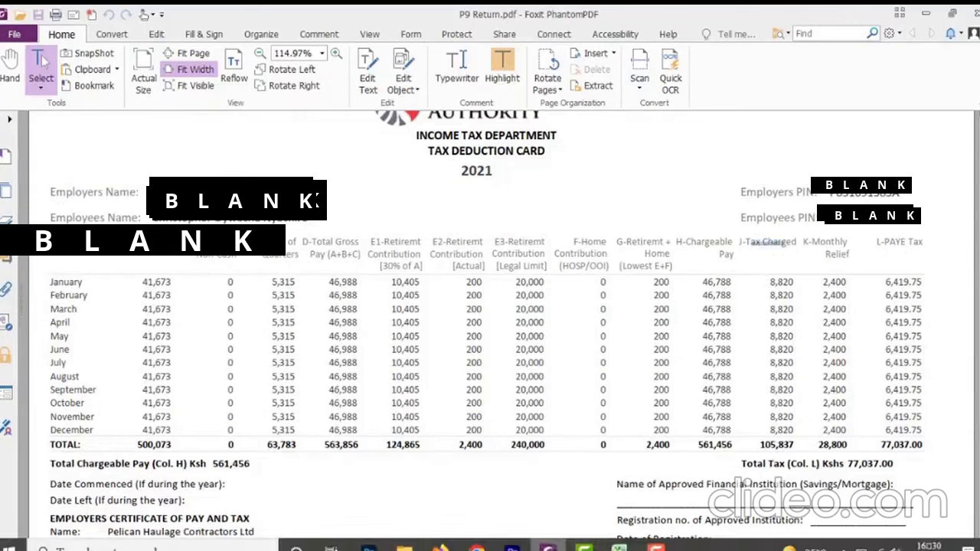
pyautogui.click(622, 548)
pyautogui.write('1')
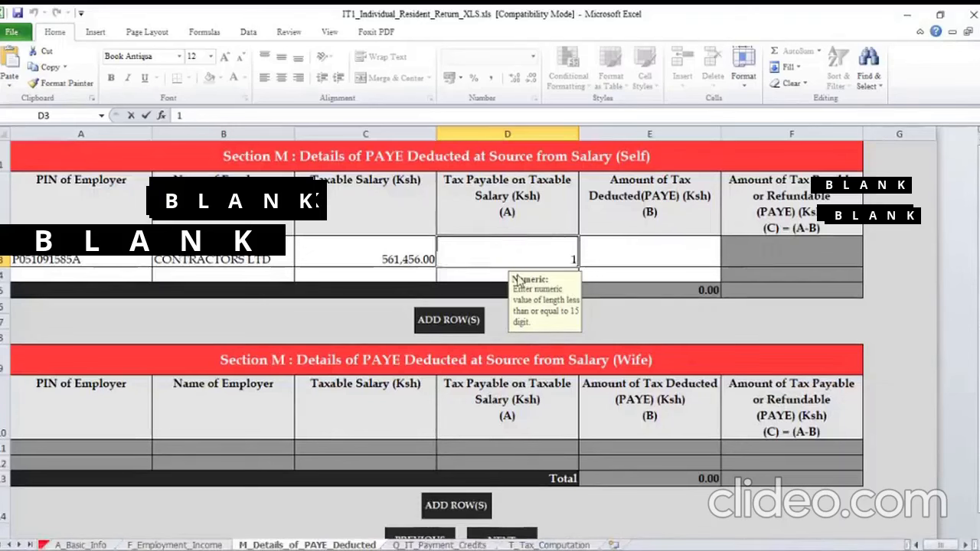
pyautogui.write('05837')
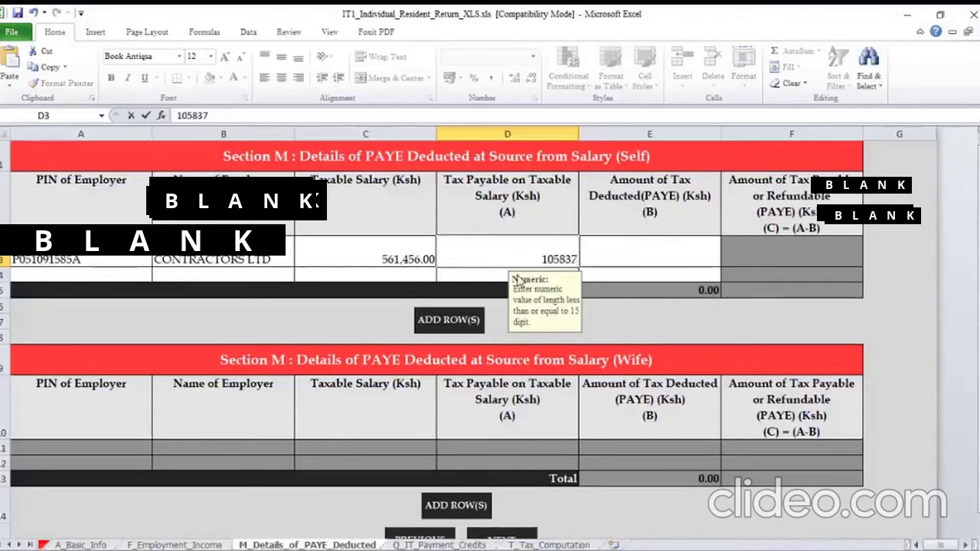
# Look up the total of column L PAYE Tax in Foxit PhantomPDF and enter 77037 as Amount of Tax Deducted (PAYE) in Excel
pyautogui.click(647, 242)
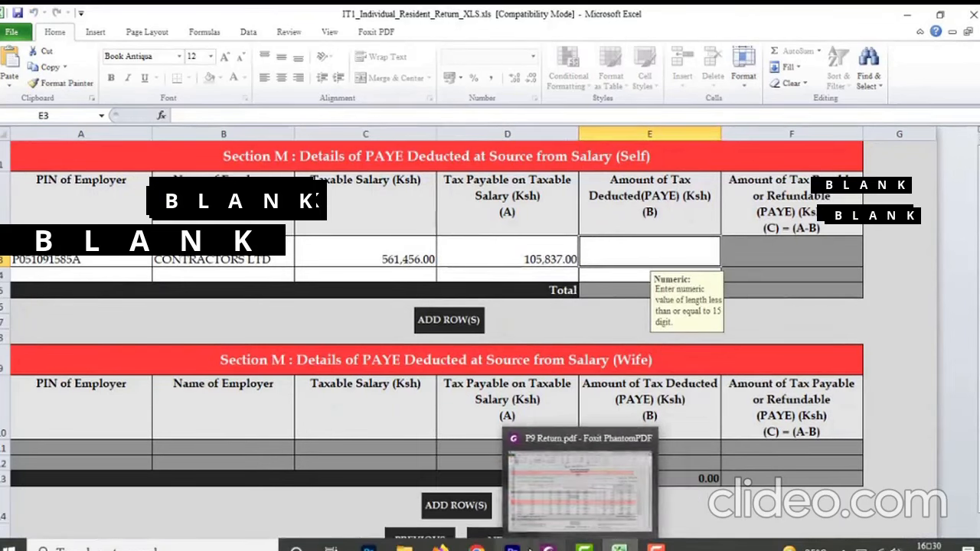
pyautogui.click(545, 547)
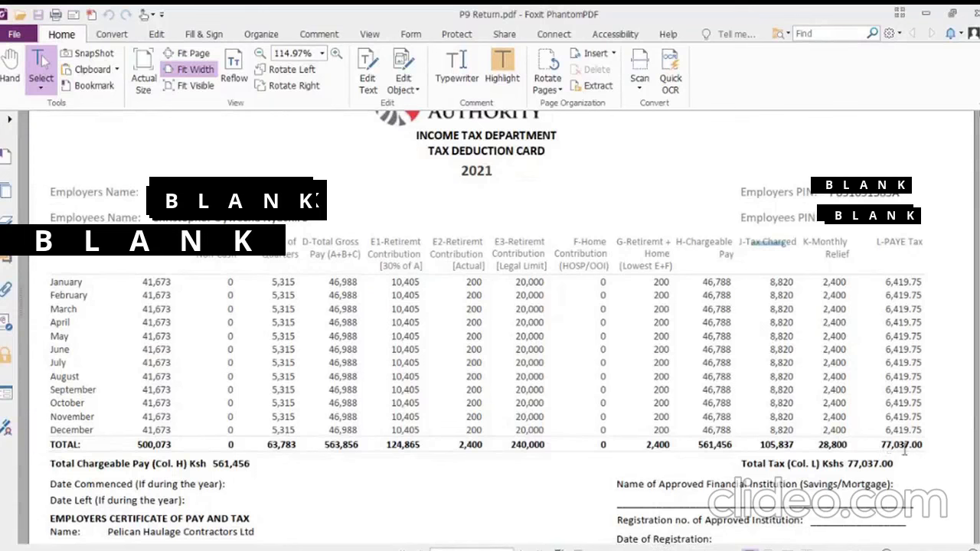
pyautogui.click(629, 546)
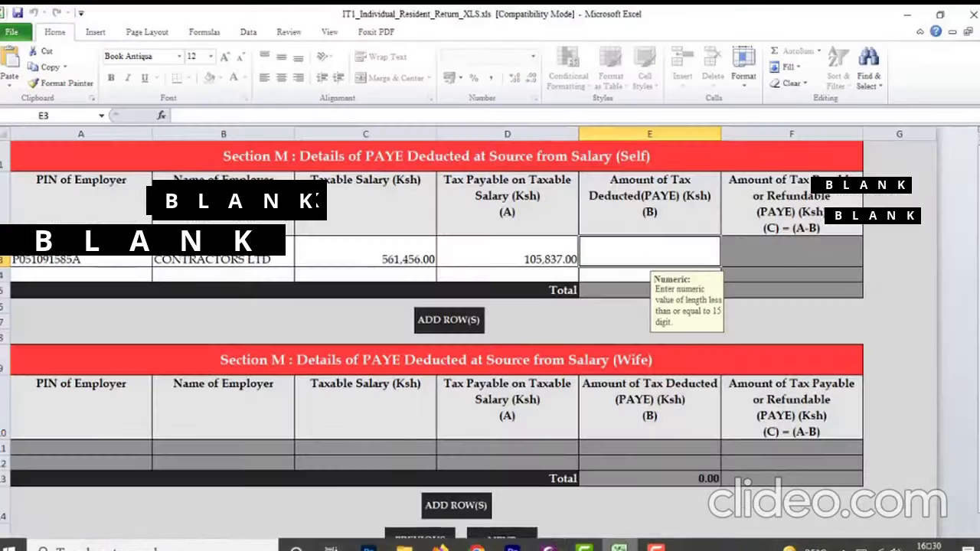
pyautogui.write('77')
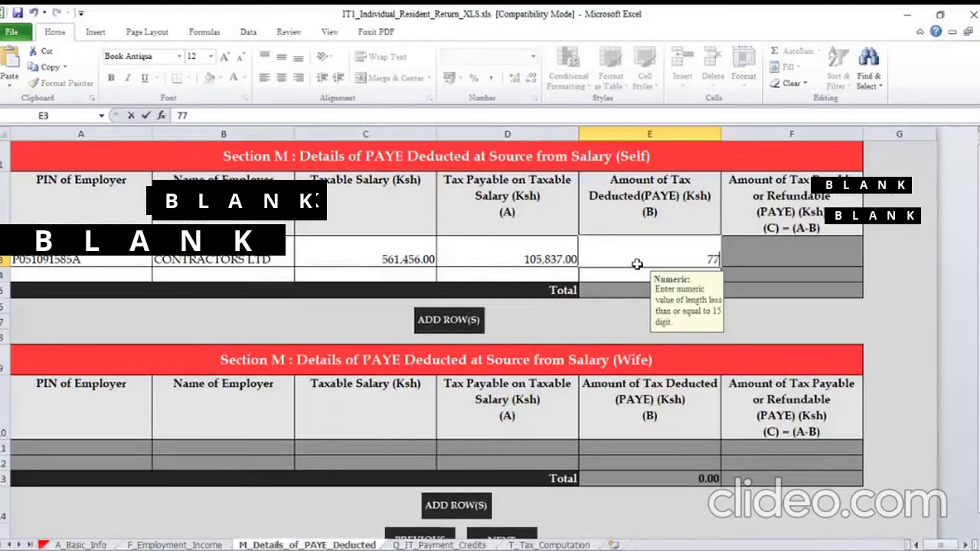
pyautogui.write('007')
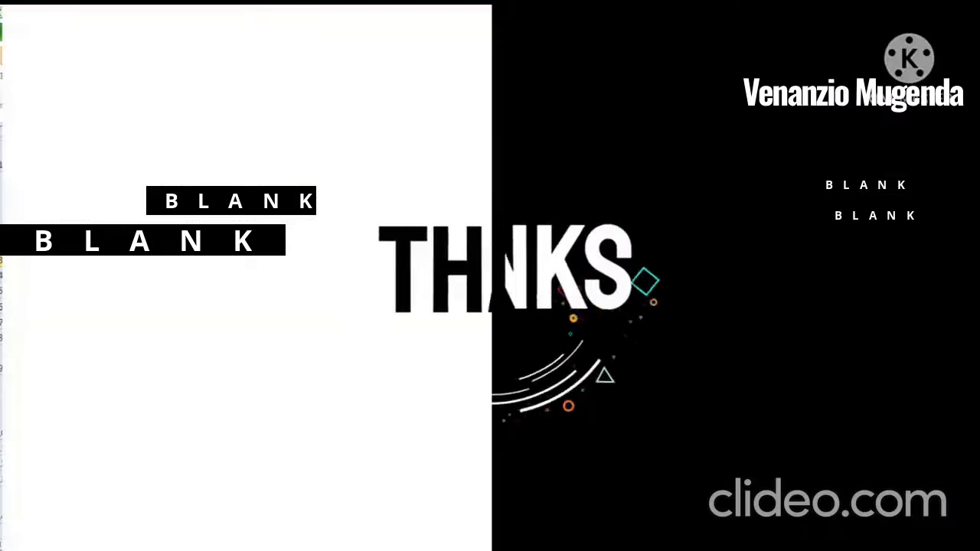